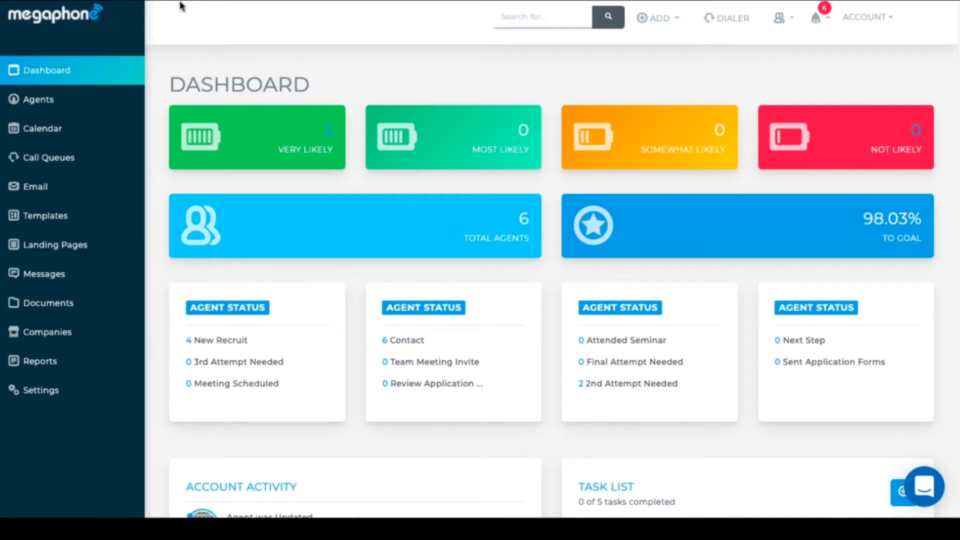
Step: Create a new automated workflow from the account settings and name it "High Probability Agents New"
left_click(75, 400)
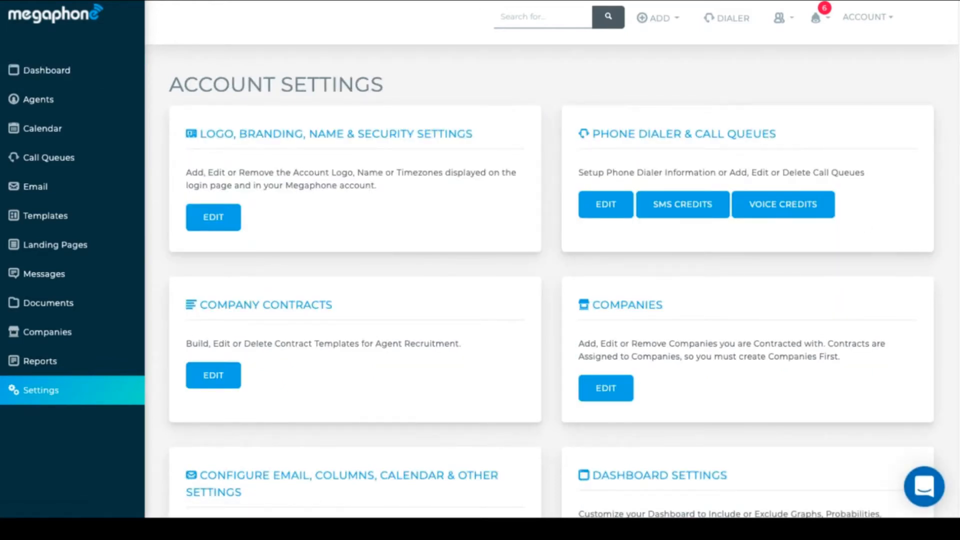
scroll(956, 264, "down", 10)
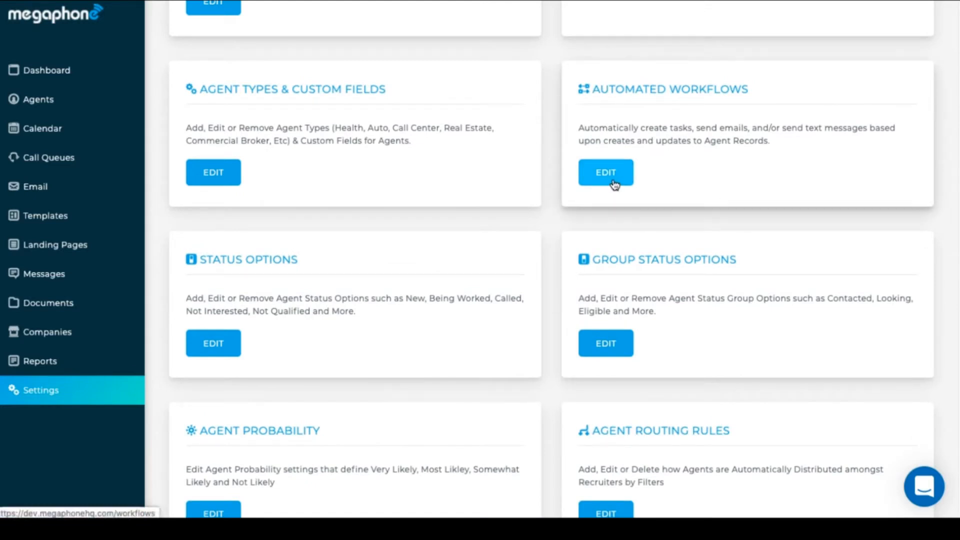
left_click(615, 183)
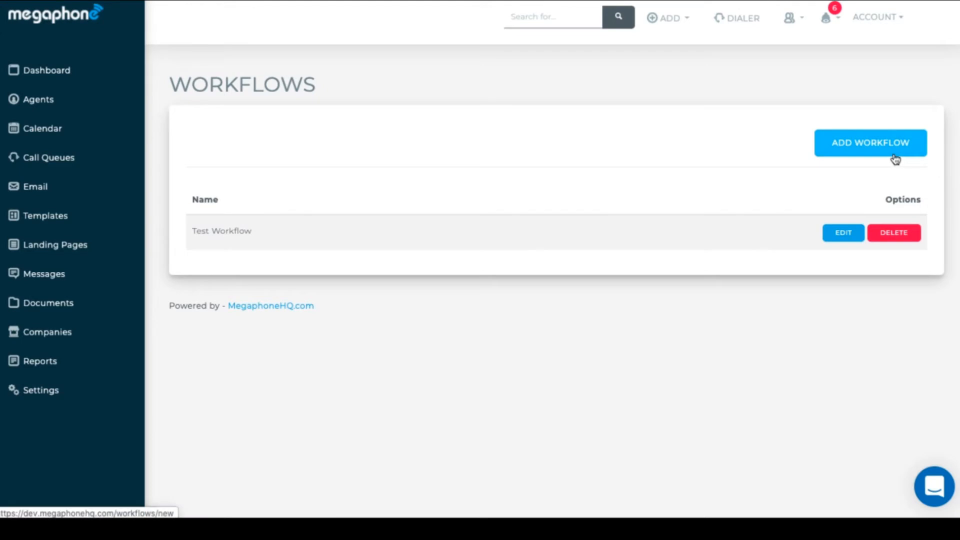
left_click(895, 159)
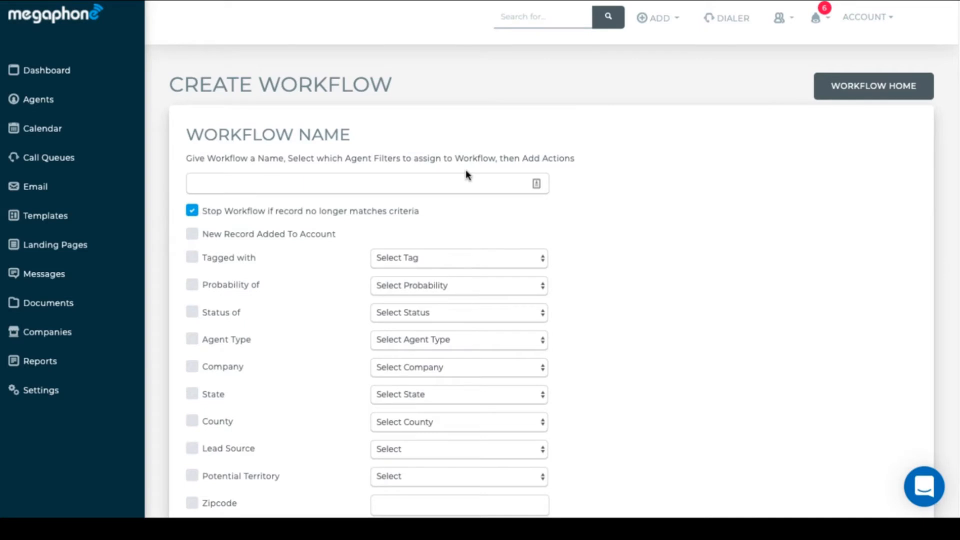
left_click(458, 186)
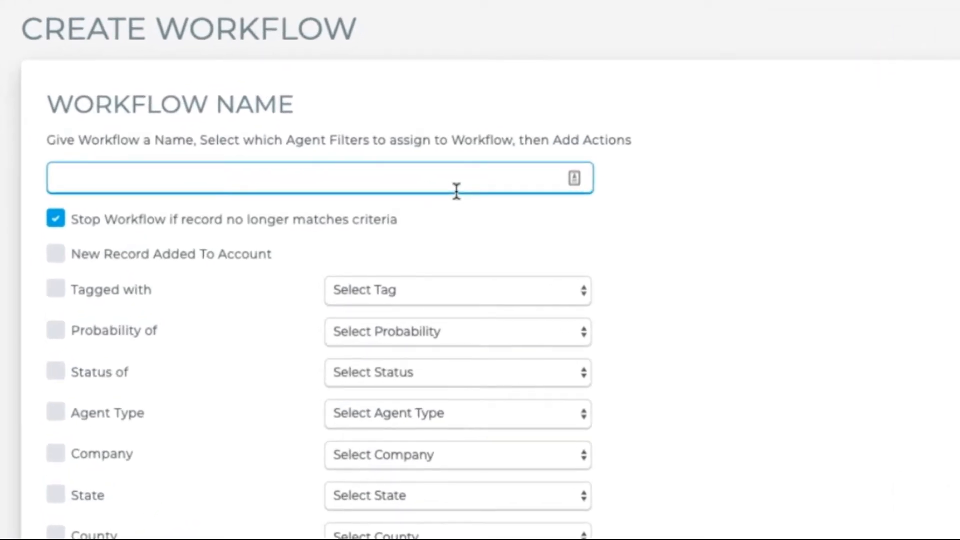
type("High Probability Agents New")
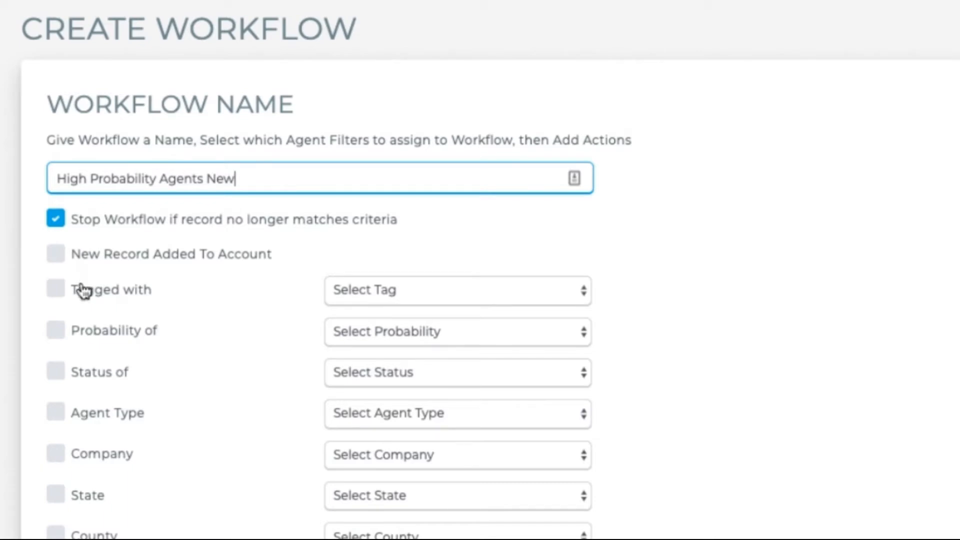
Step: Examine the choices offered by the workflow's agent filters, including tag, probability, status, agent type, lead source and potential territory
left_click(453, 291)
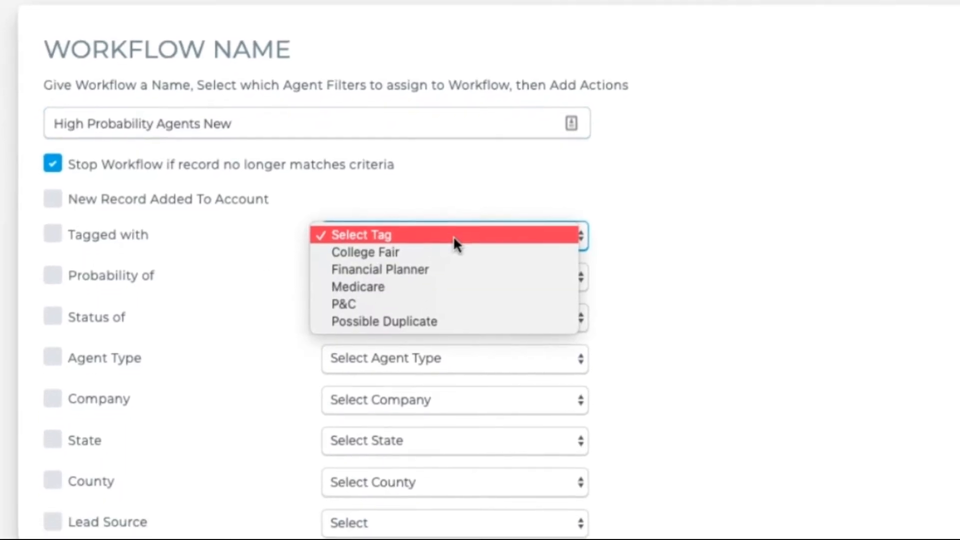
left_click(451, 198)
left_click(371, 242)
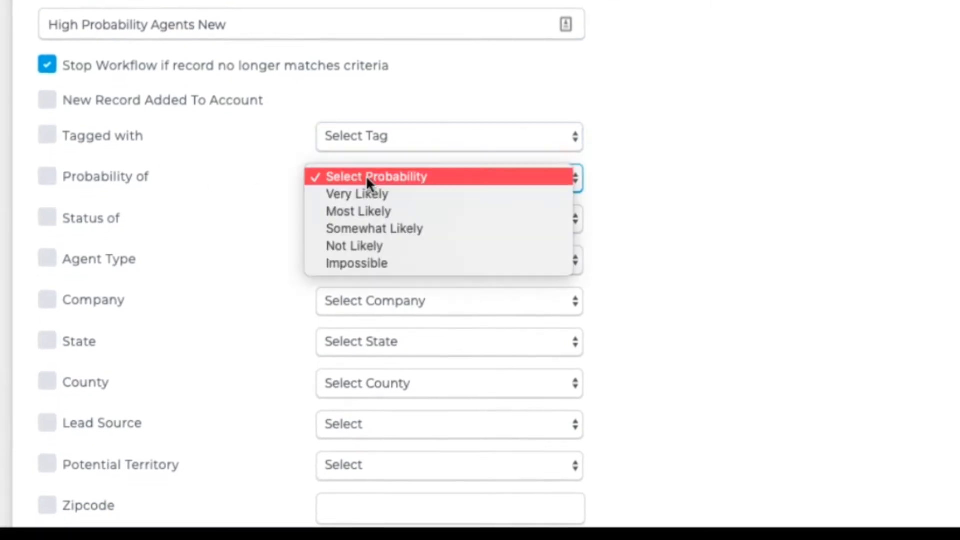
left_click(366, 175)
left_click(389, 220)
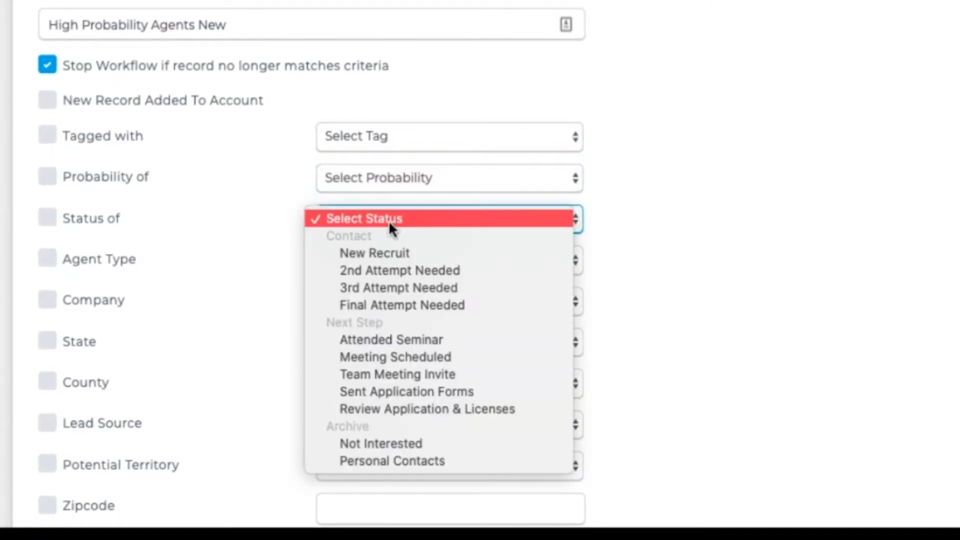
left_click(389, 220)
left_click(431, 265)
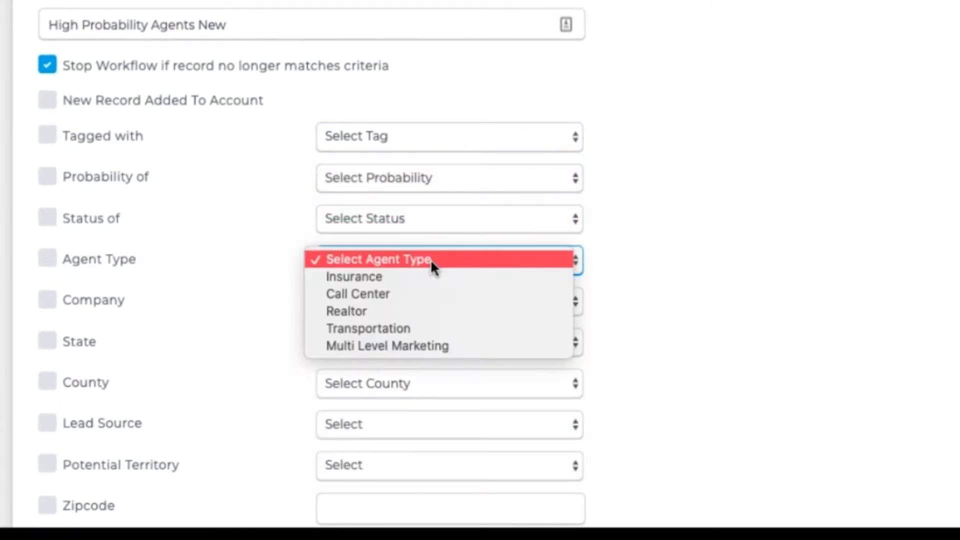
scroll(450, 280, "down", 3)
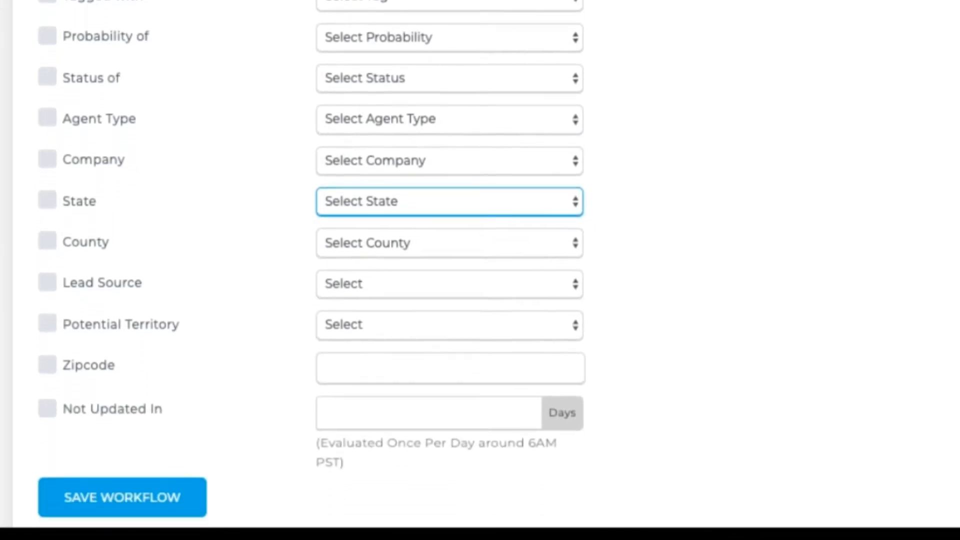
scroll(451, 270, "down", 2)
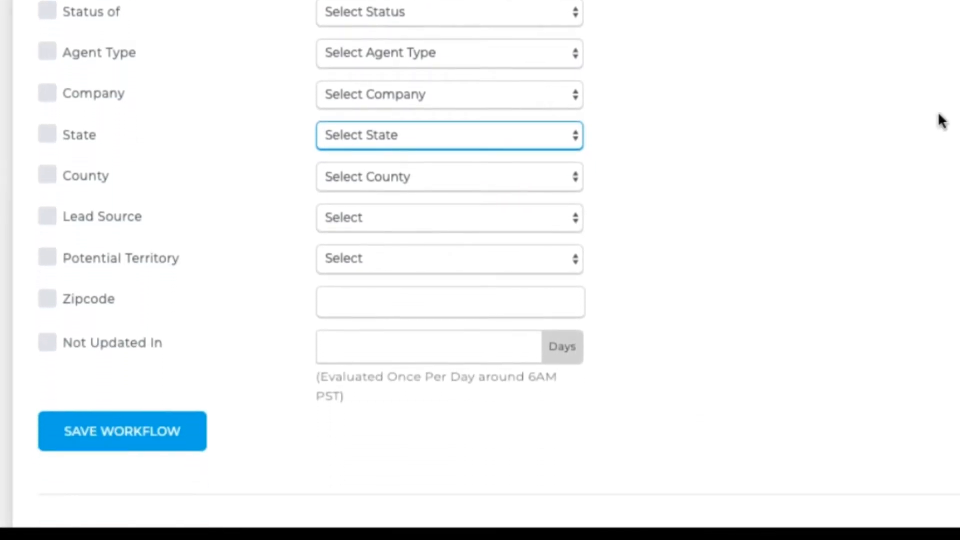
left_click(465, 220)
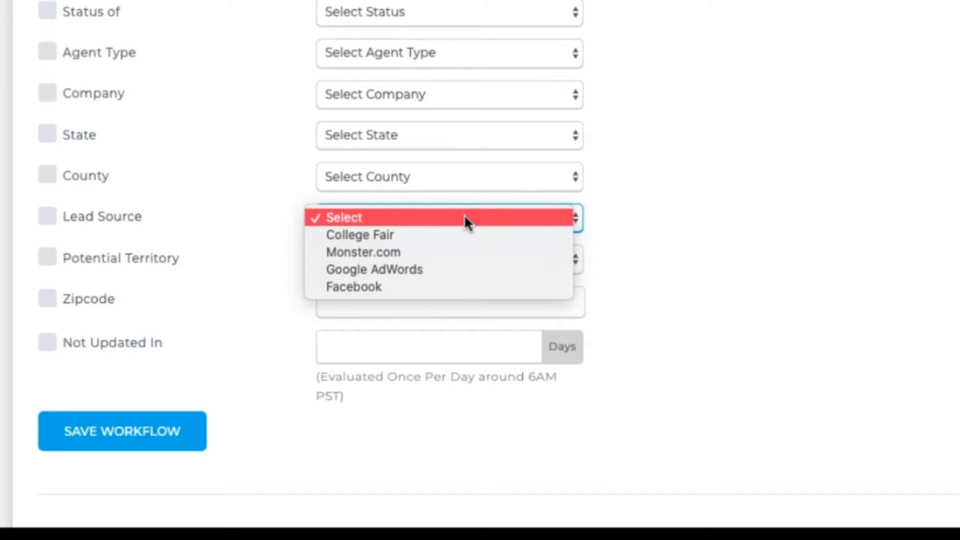
left_click(465, 217)
left_click(470, 268)
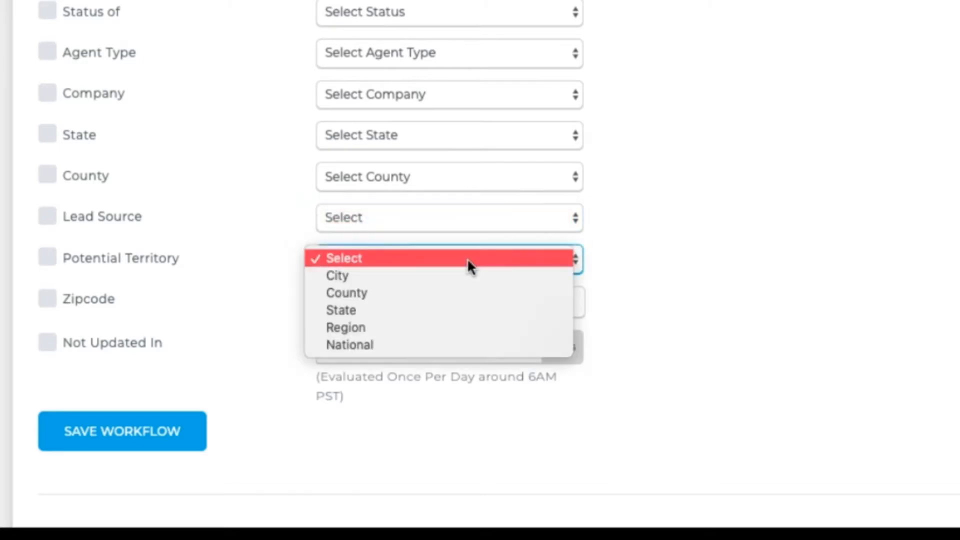
left_click(470, 265)
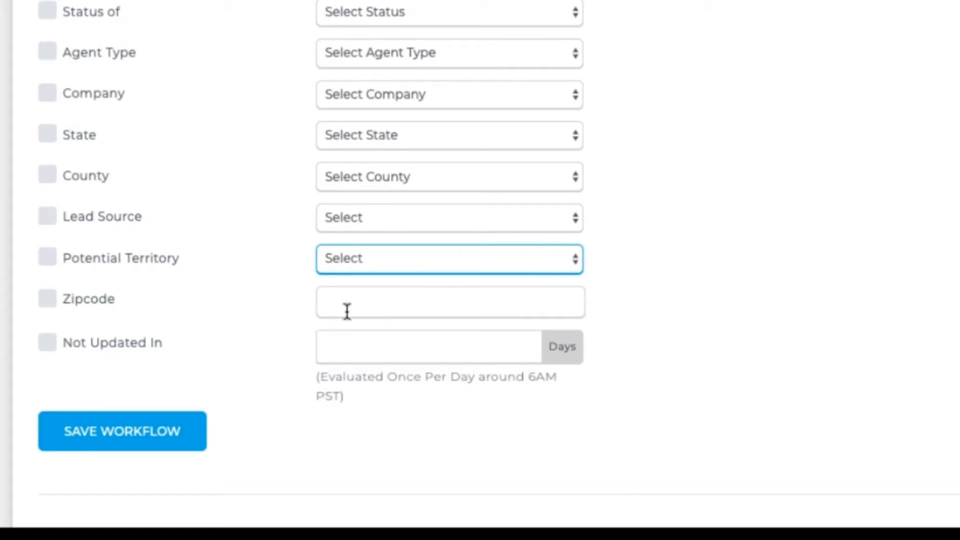
left_click(342, 358)
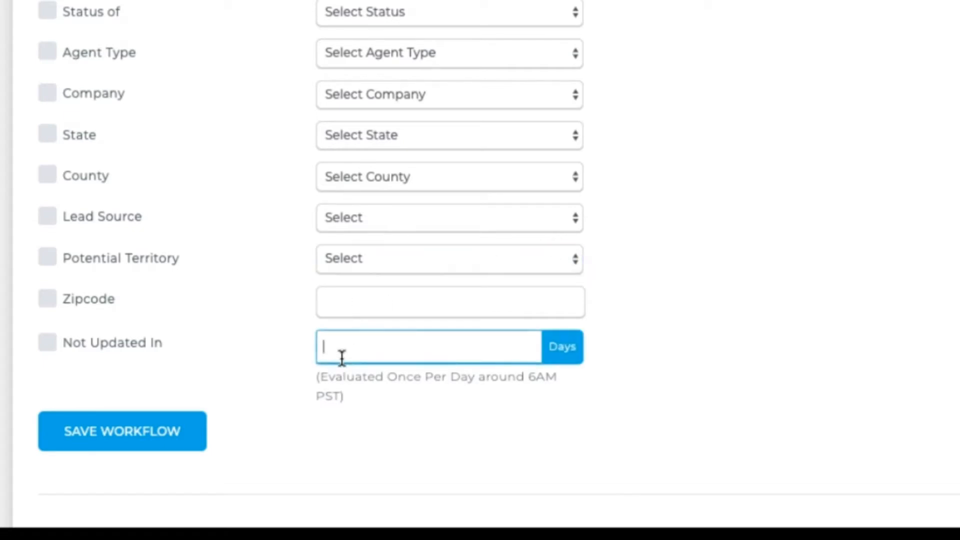
type("30")
left_click(706, 208)
left_click(378, 350)
key("ctrl+a")
key("BackSpace")
Step: Restrict the workflow to agents with a probability of Very Likely and a status of New Recruit, and save the workflow
scroll(131, 459, "up", 5)
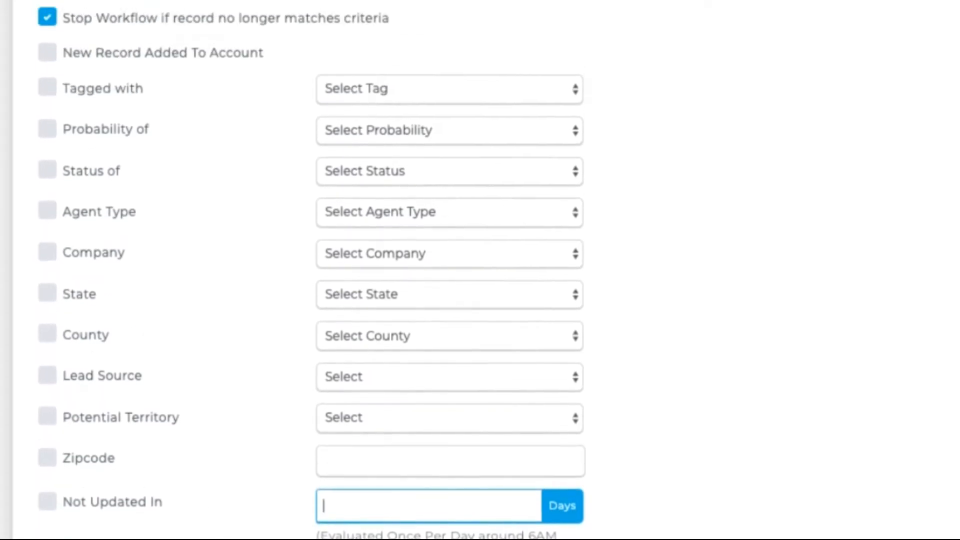
left_click(47, 222)
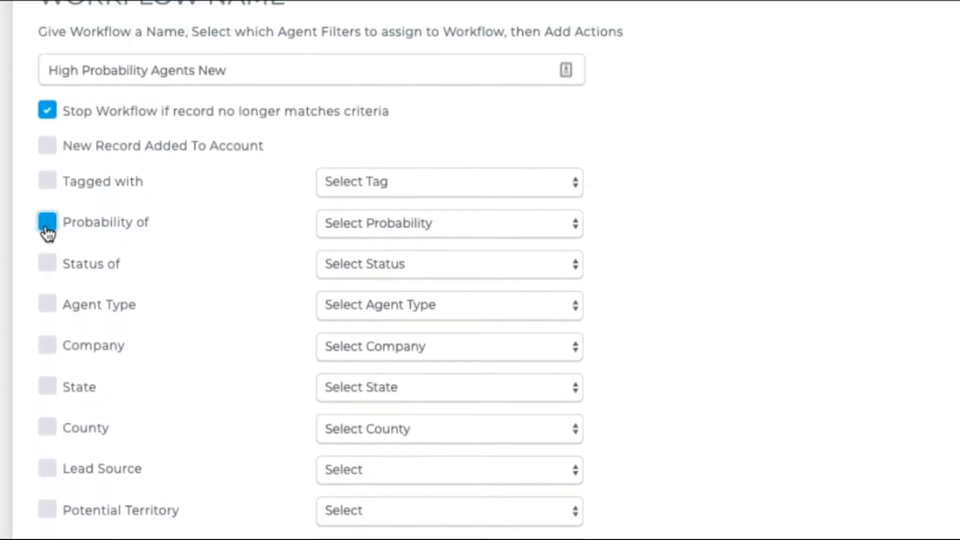
left_click(366, 227)
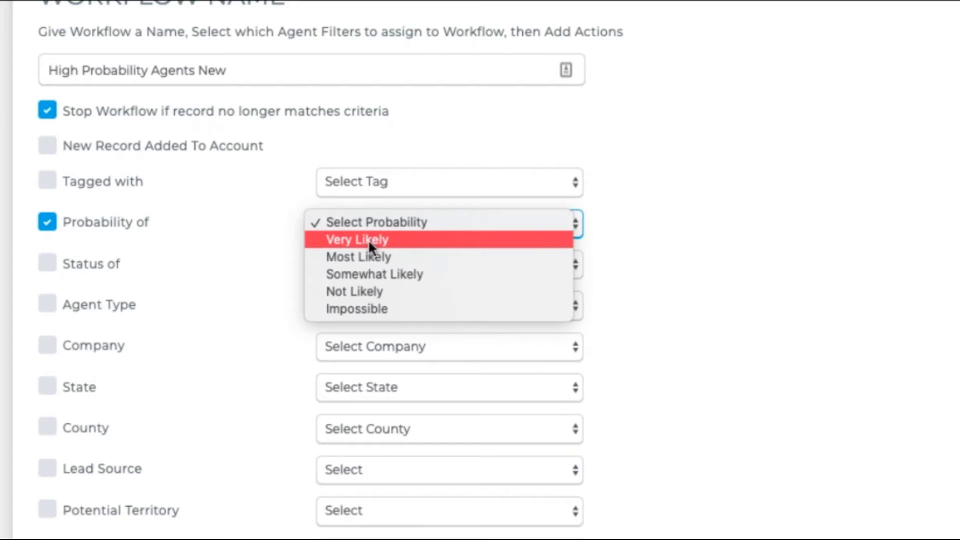
left_click(368, 239)
left_click(48, 265)
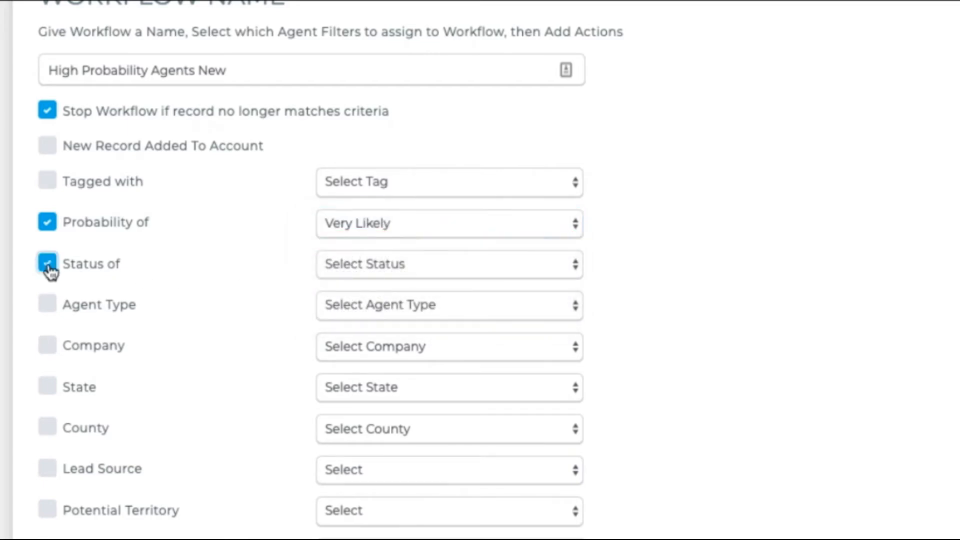
left_click(353, 265)
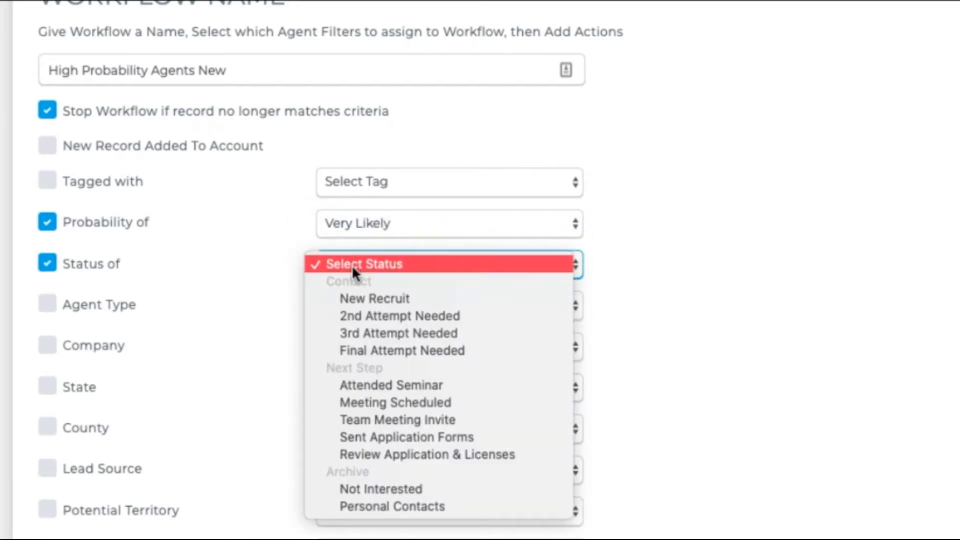
left_click(359, 299)
scroll(359, 298, "down", 3)
scroll(358, 208, "down", 5)
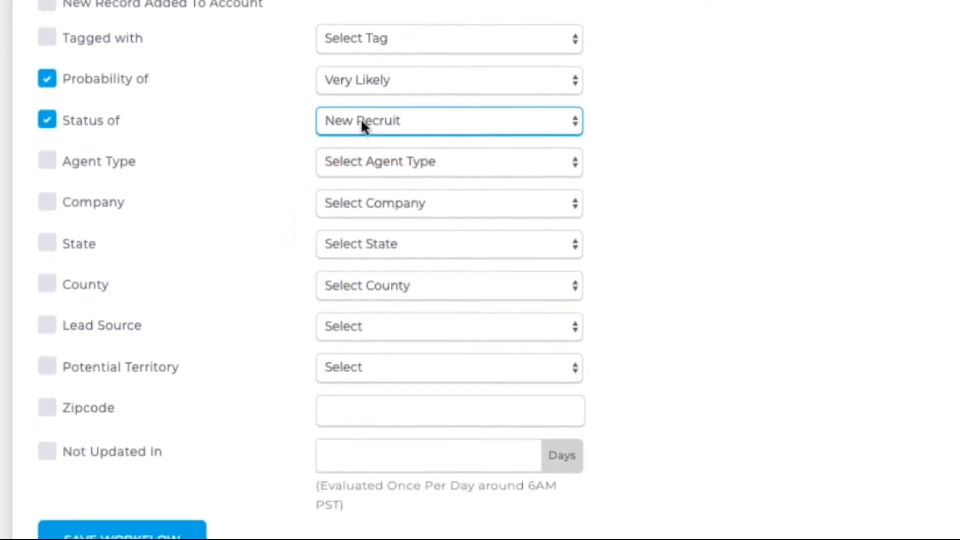
left_click(167, 455)
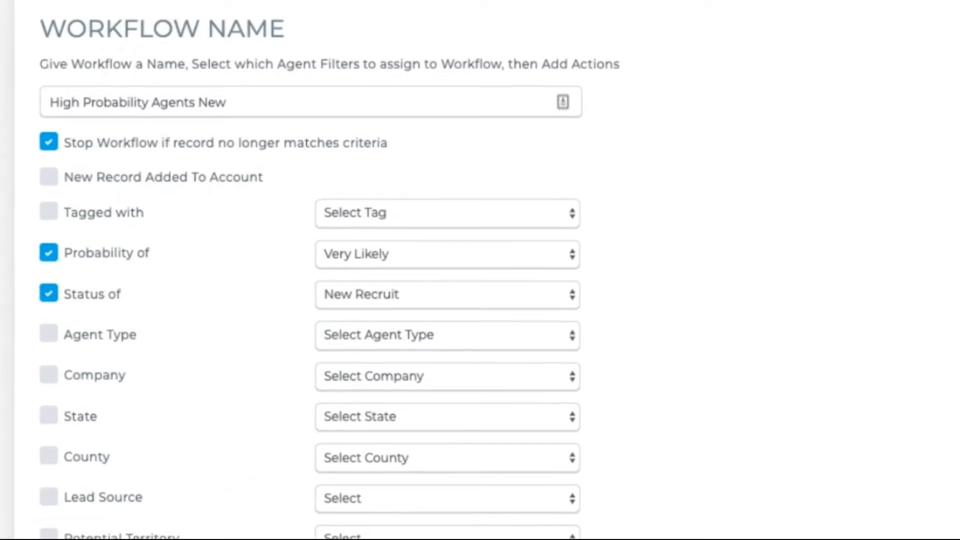
Step: Add a Create New Task action to the workflow, due in 1 minute
scroll(943, 309, "down", 7)
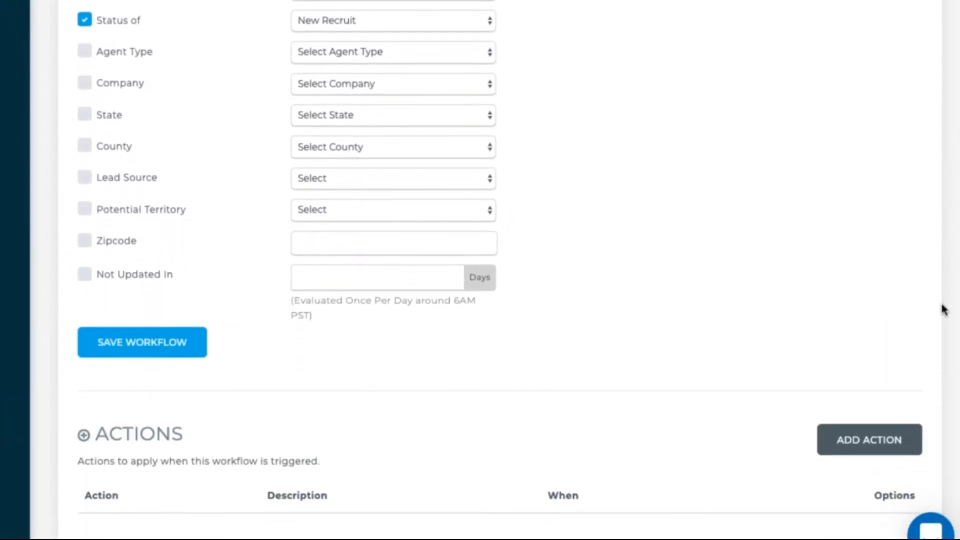
scroll(943, 309, "down", 3)
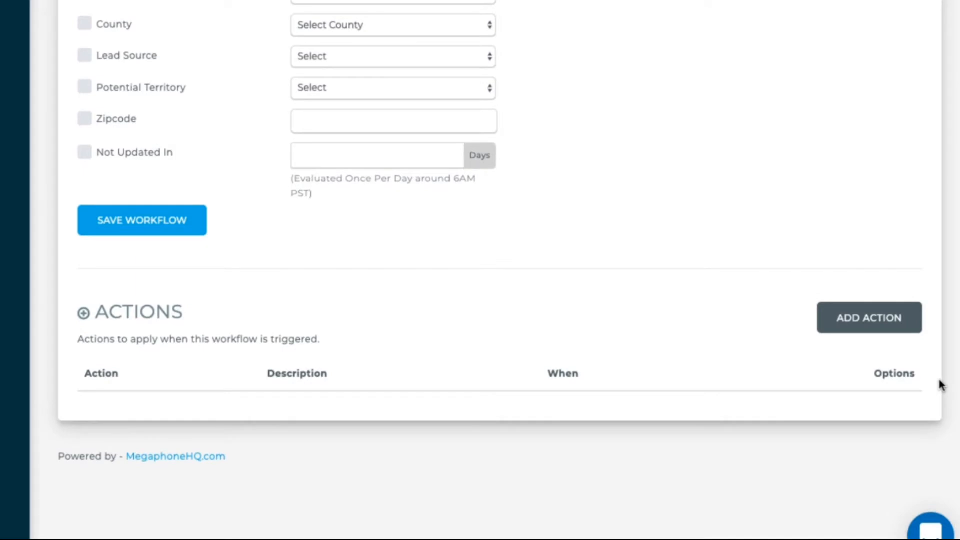
left_click(881, 325)
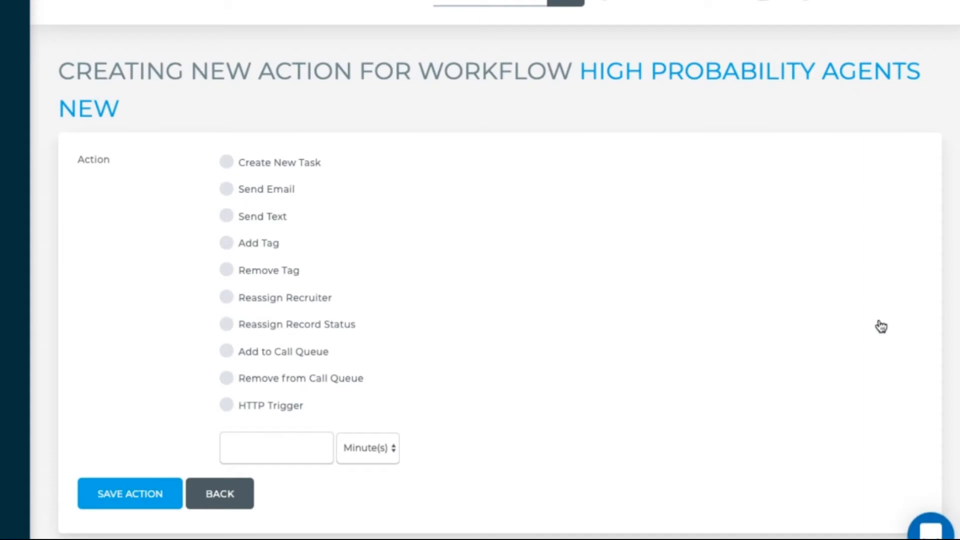
left_click(227, 163)
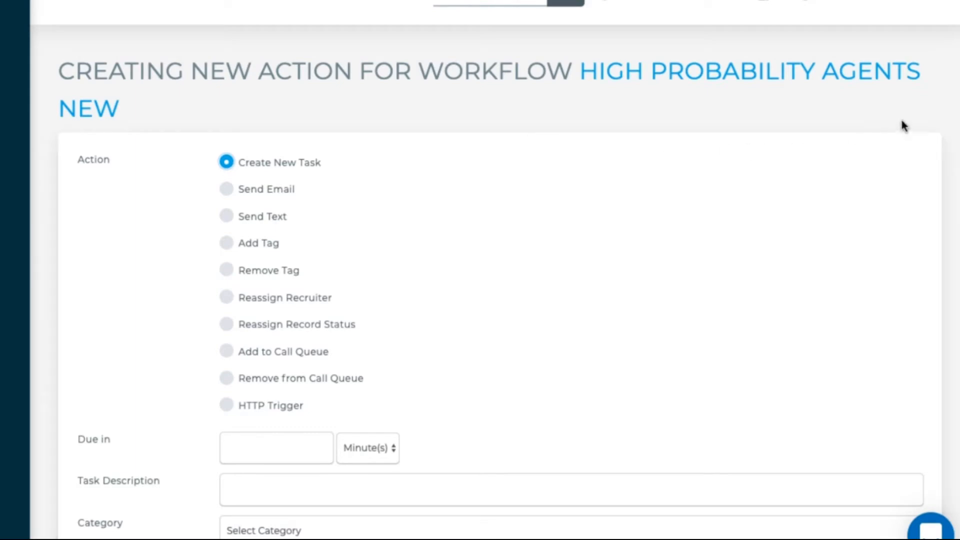
scroll(958, 198, "down", 2)
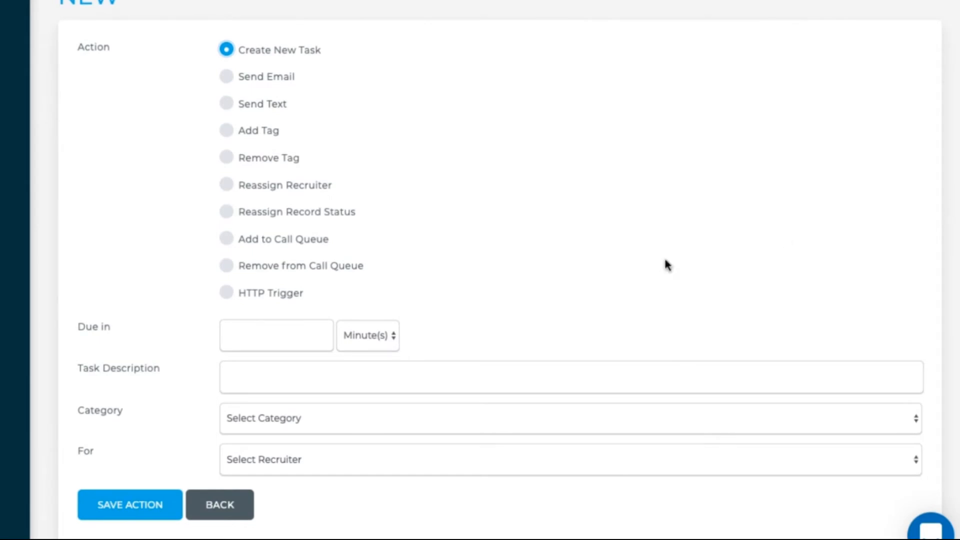
left_click(305, 335)
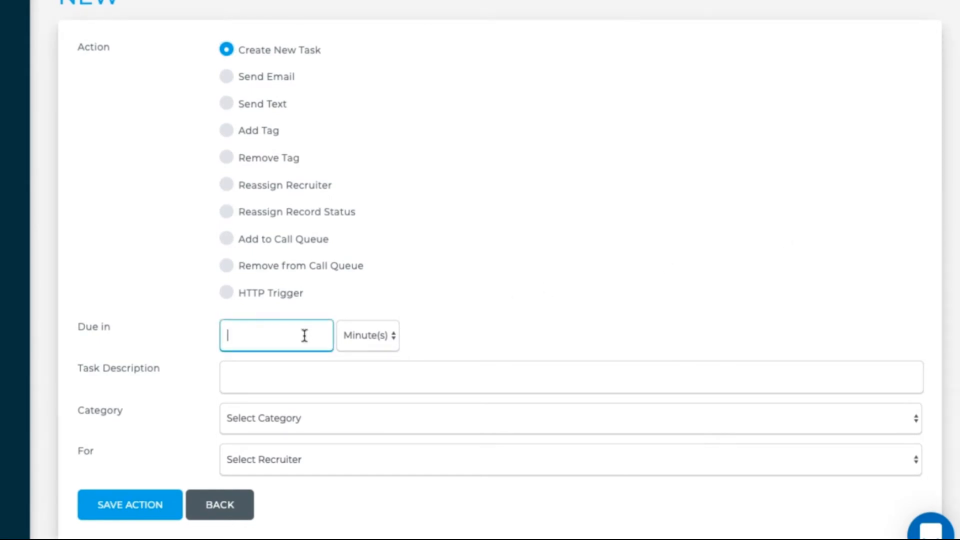
type("1")
left_click(394, 336)
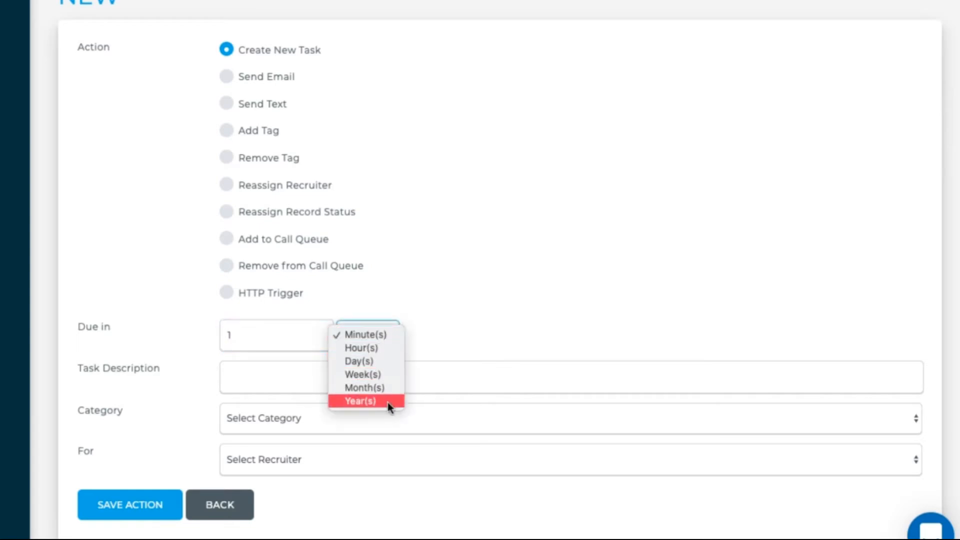
left_click(423, 289)
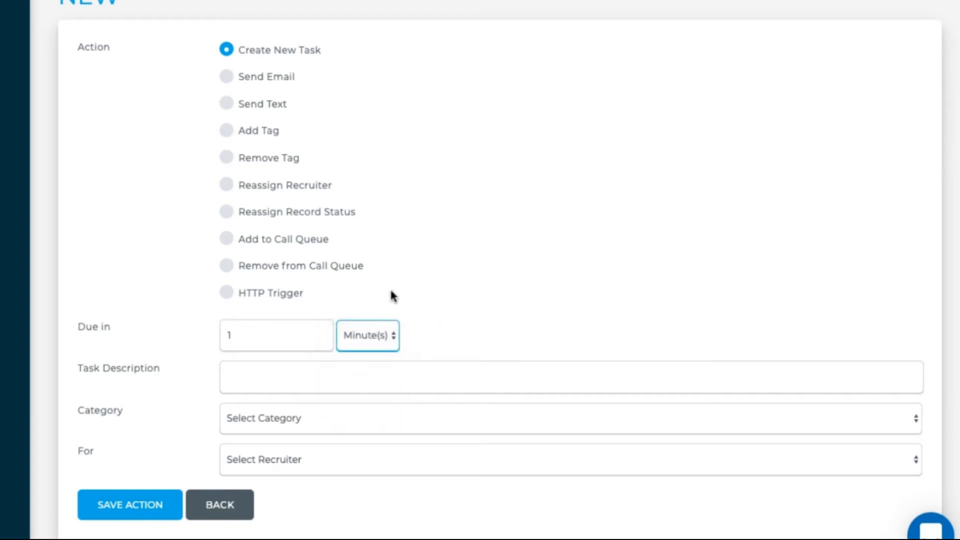
Step: Describe the task as "FYI: New Recruit Being Worked" in the Review category, assigned to the first individual recruiter listed after Assigned User
left_click(258, 379)
type("FYI: New Recruit Being Worked")
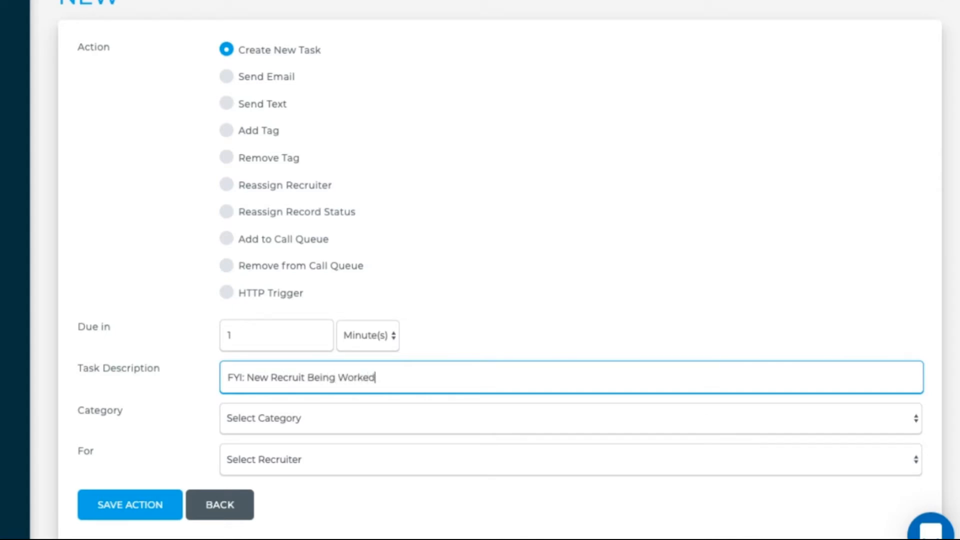
left_click(273, 419)
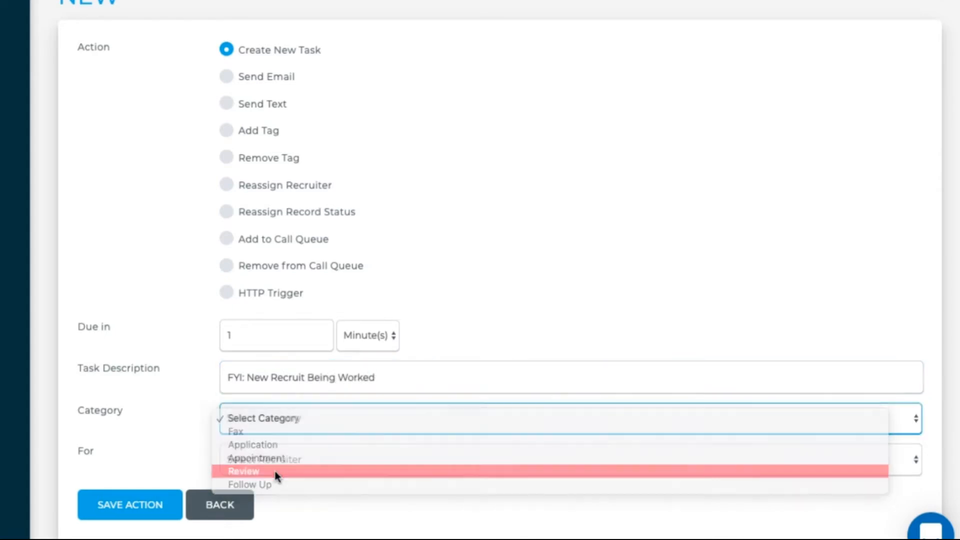
left_click(275, 471)
left_click(276, 465)
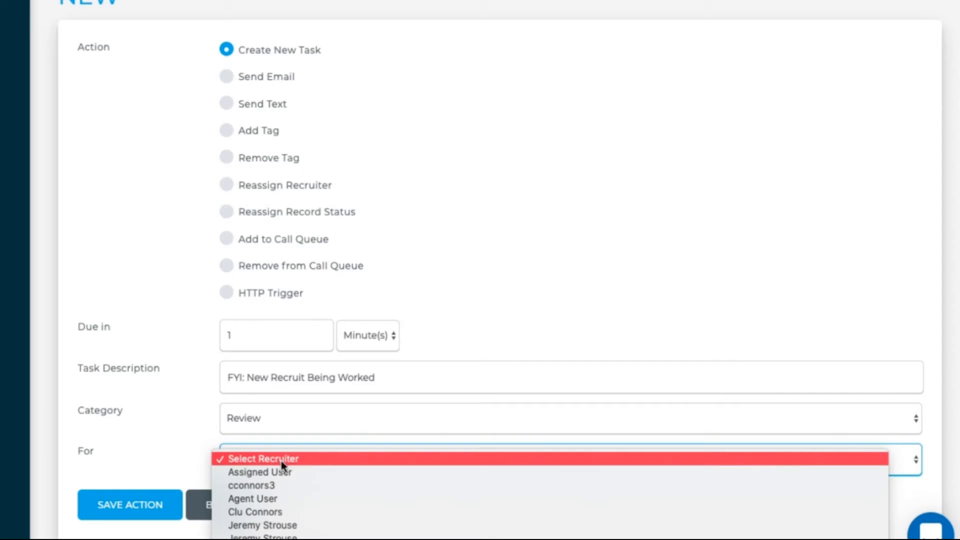
left_click(284, 483)
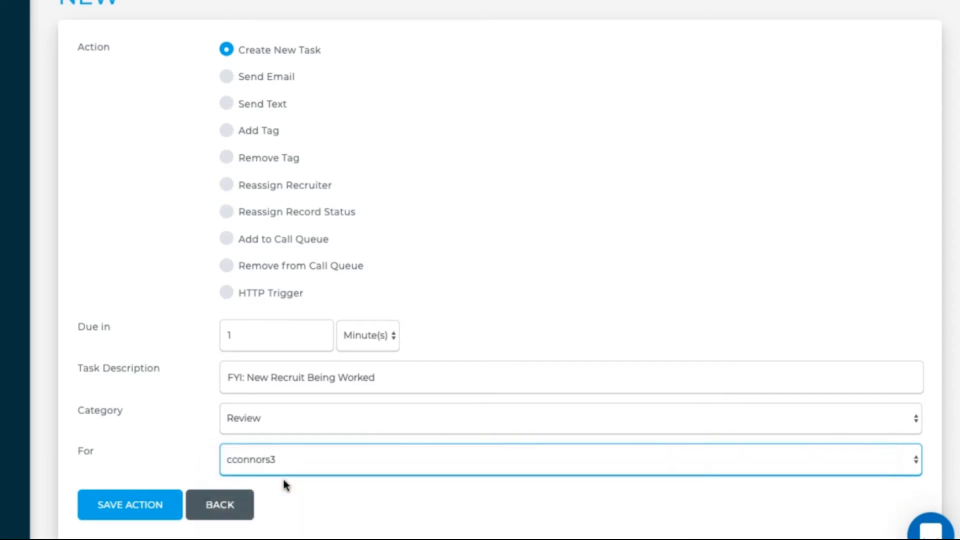
Step: Save the task action and add a Send Email action to the workflow, going to the agent after 0 minutes
left_click(118, 517)
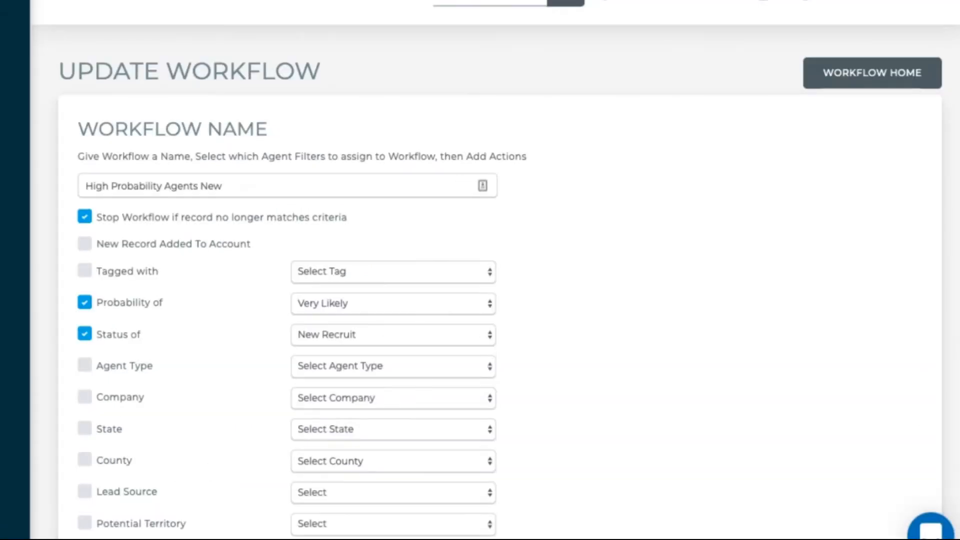
scroll(953, 267, "down", 8)
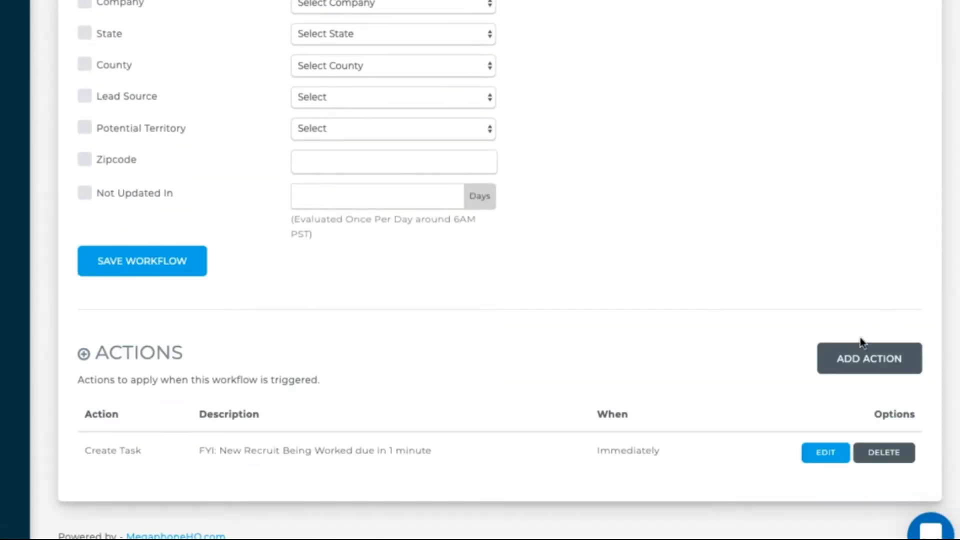
left_click(869, 370)
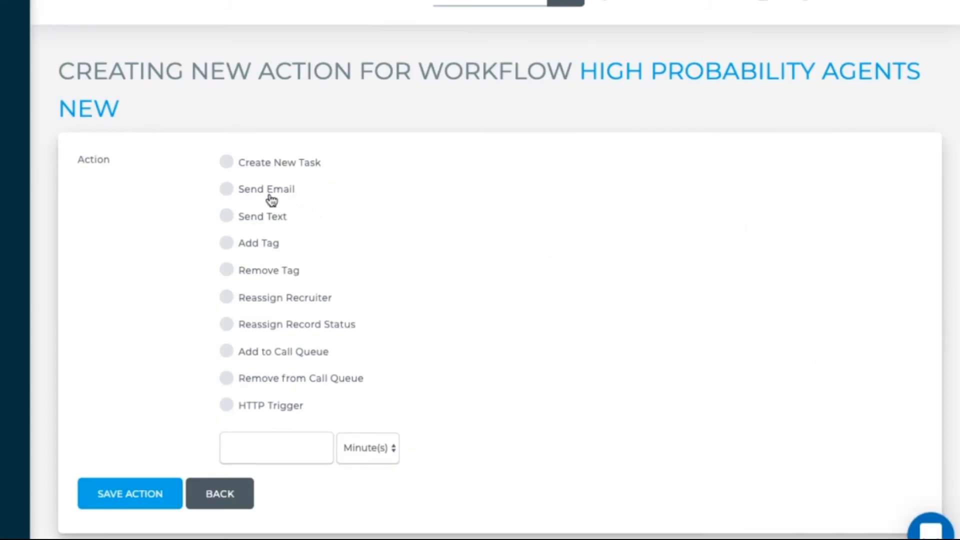
left_click(228, 192)
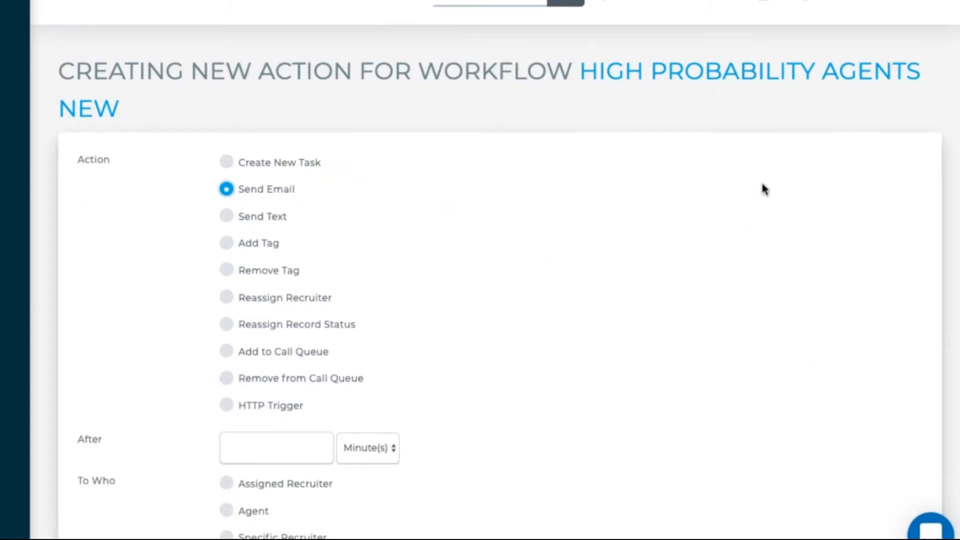
scroll(950, 240, "down", 5)
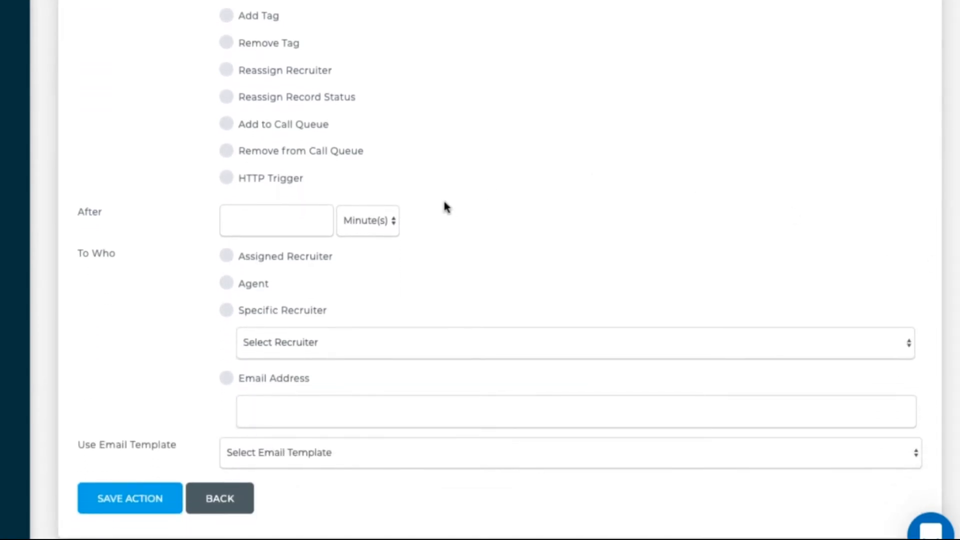
left_click(300, 221)
type("0")
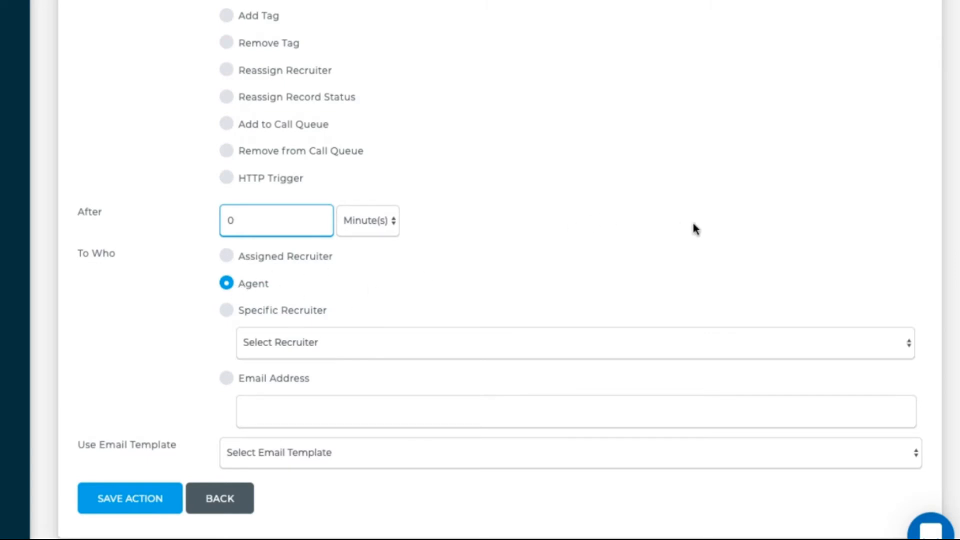
Step: Use the Recruitment Template for the workflow's email and save the action
scroll(692, 227, "down", 3)
left_click(900, 337)
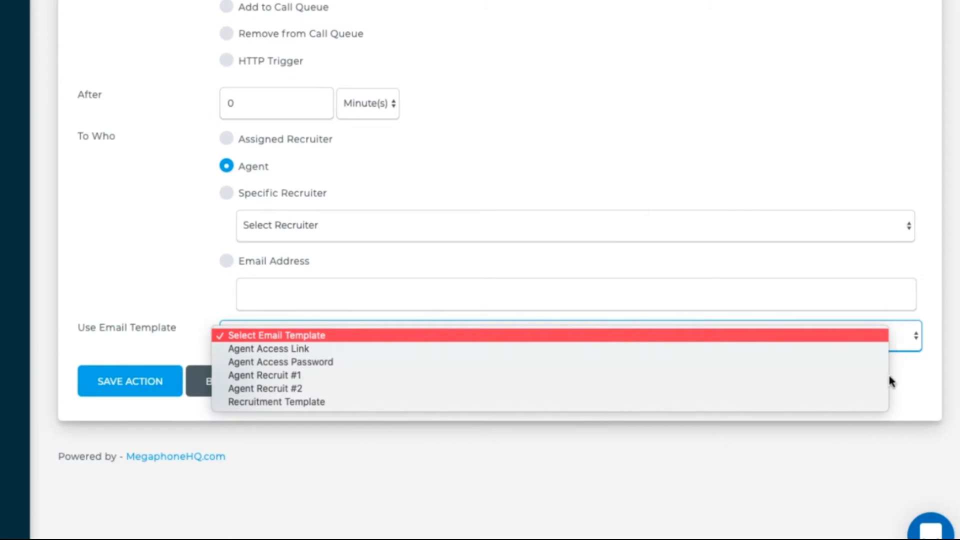
left_click(856, 402)
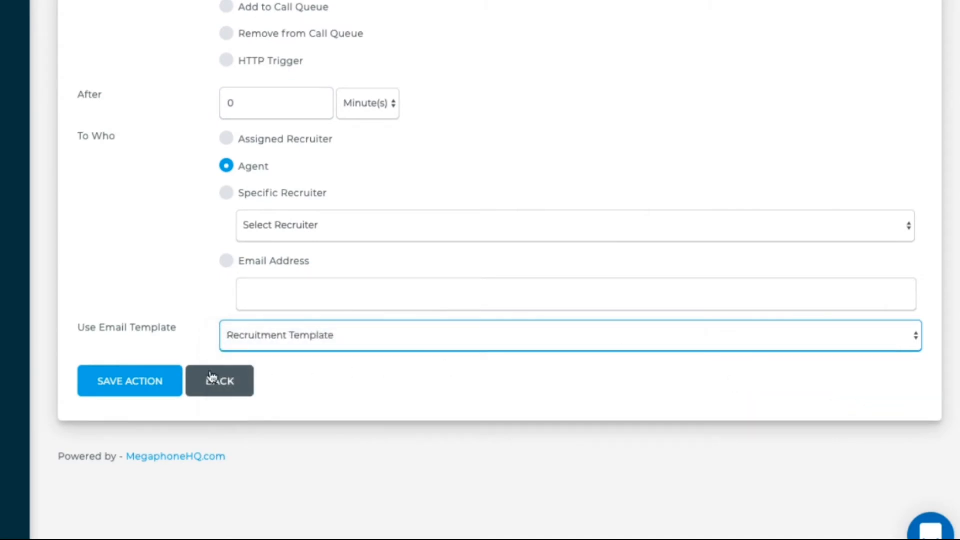
left_click(132, 395)
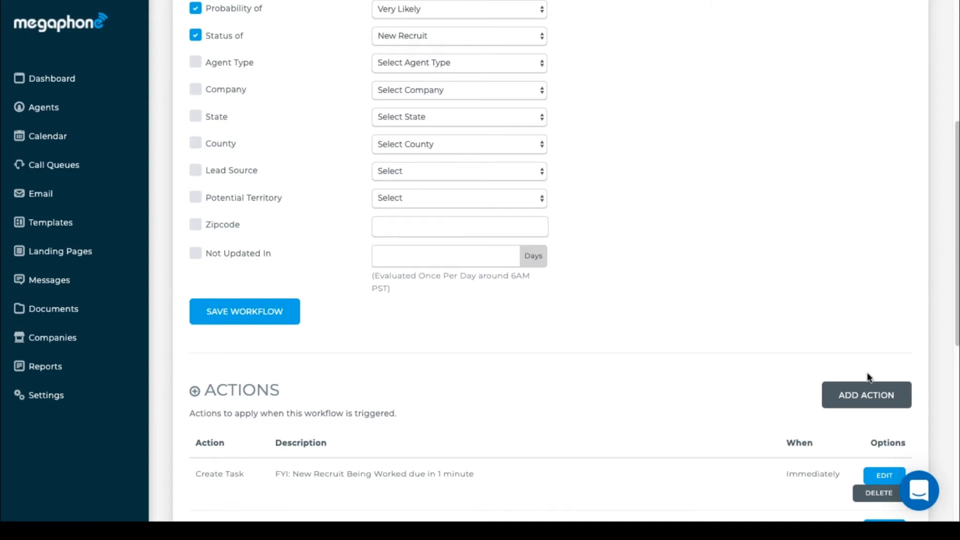
Step: Add a Send Text action to the workflow, addressed to the agent after 1 minute
left_click(868, 400)
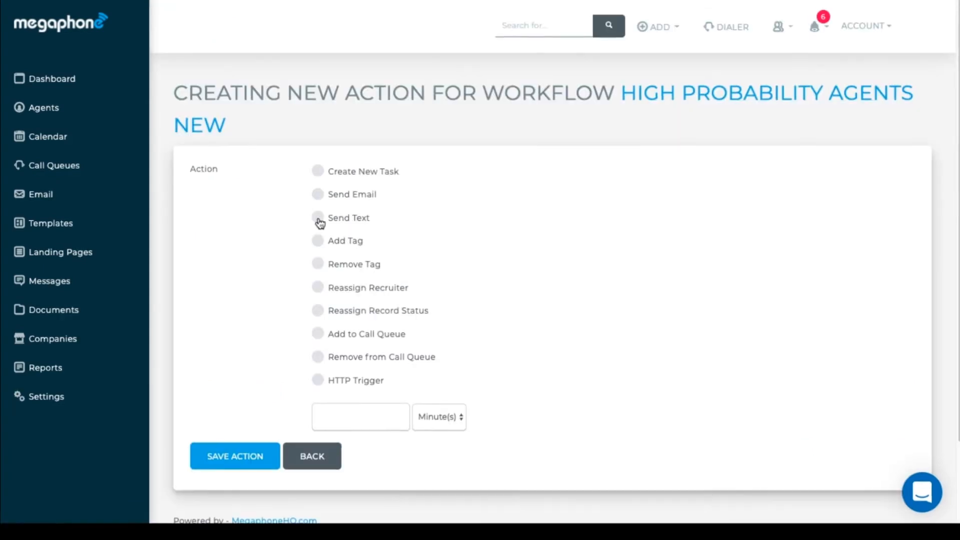
left_click(317, 217)
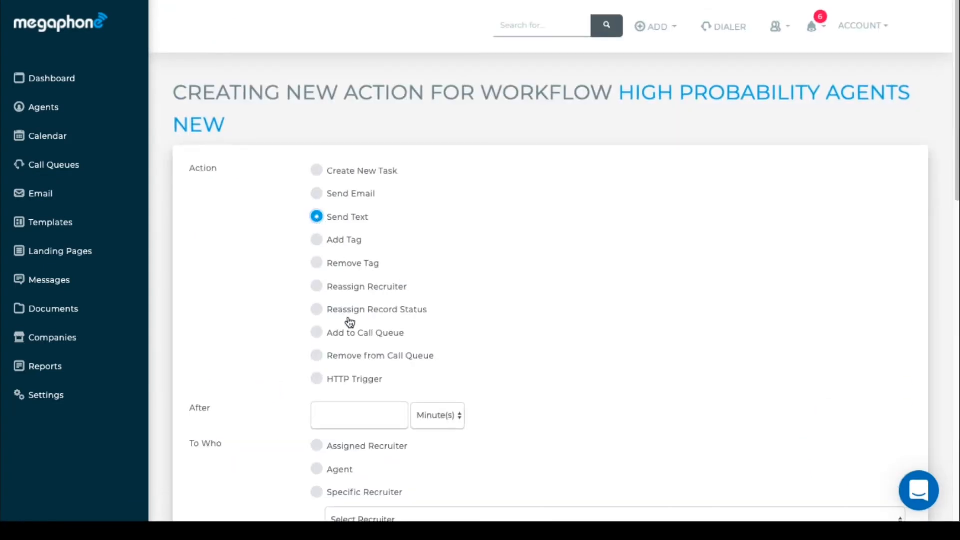
left_click(364, 413)
type("1")
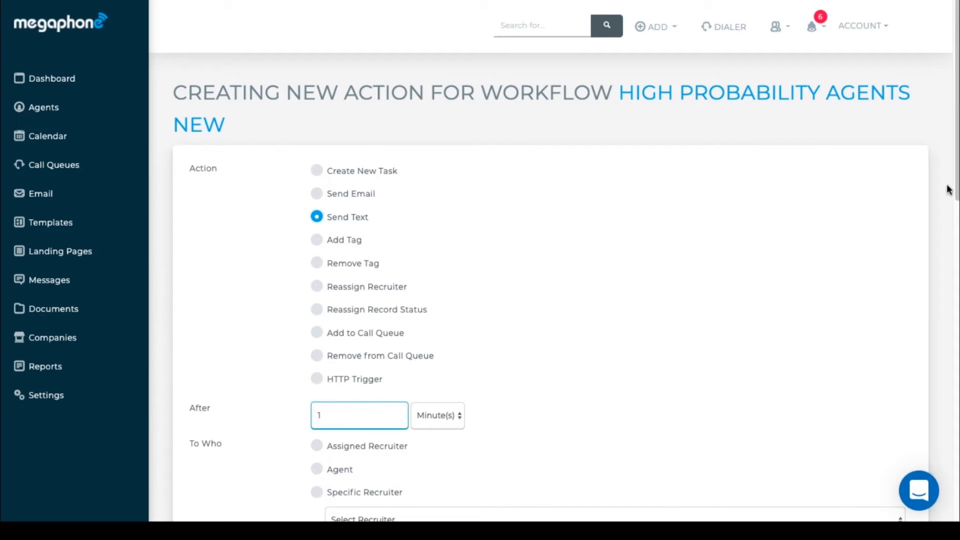
left_click_drag(956, 189, 957, 311)
left_click(316, 180)
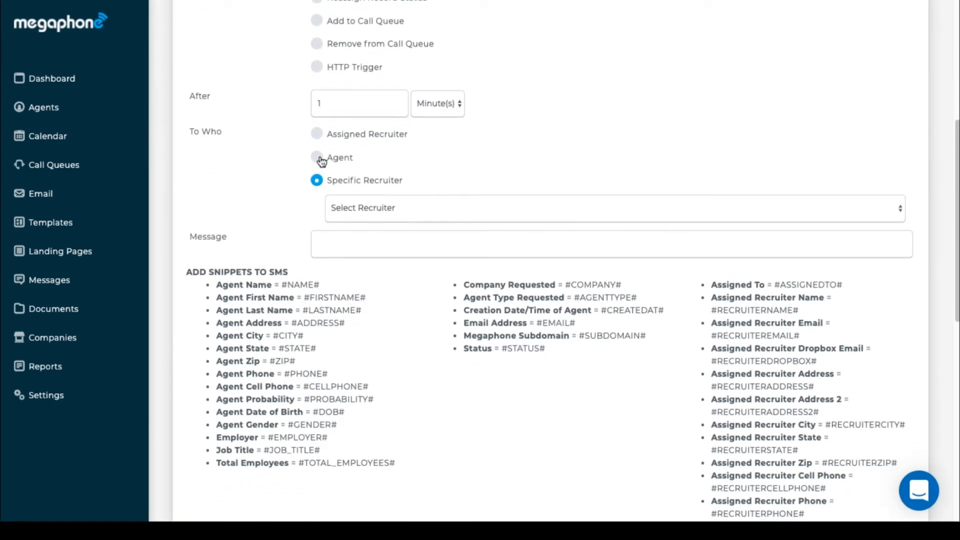
left_click(321, 161)
Step: Begin the text message with "Hi #FIRSTNAME#, We'er adding to our team of agents and would love to talk with you."
left_click(343, 242)
type("Hi")
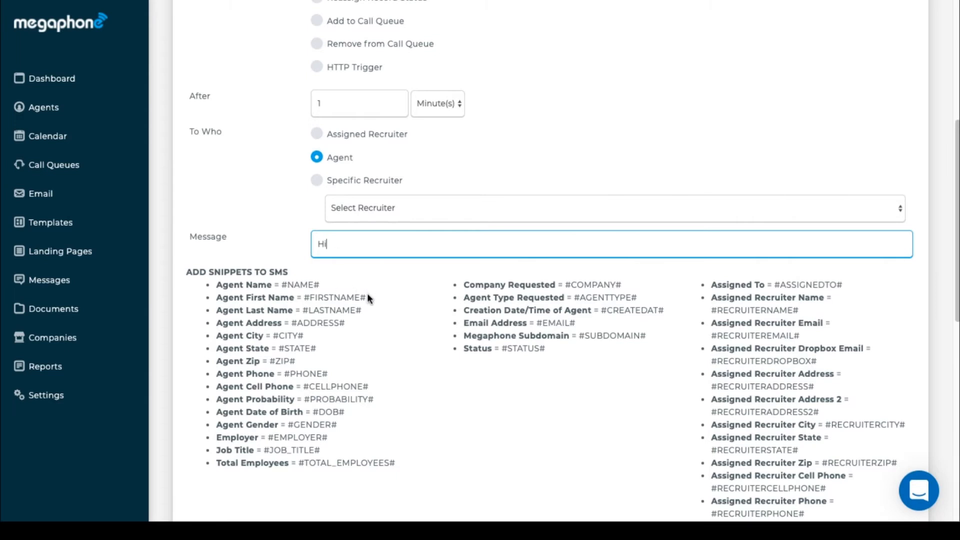
left_click_drag(368, 298, 305, 297)
key("ctrl+c")
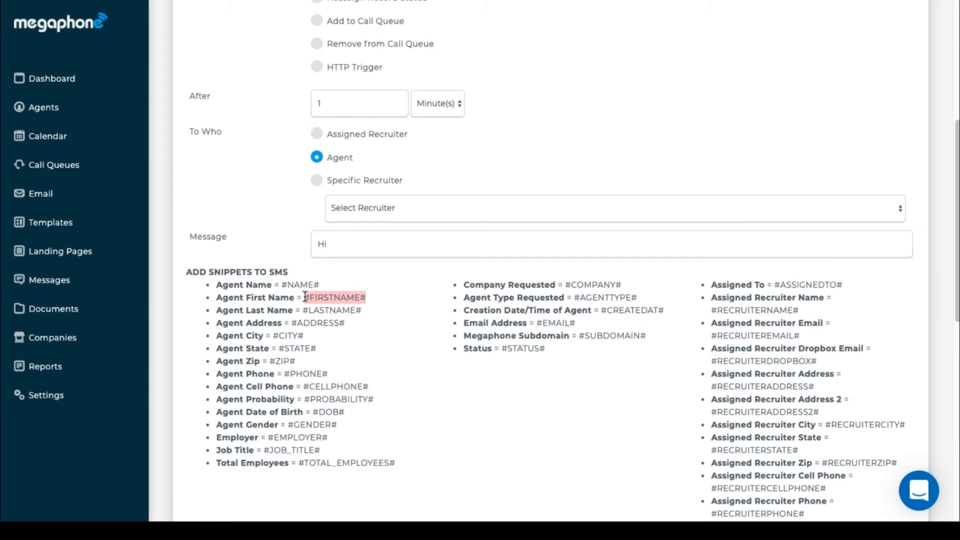
left_click(398, 242)
key("ctrl+v")
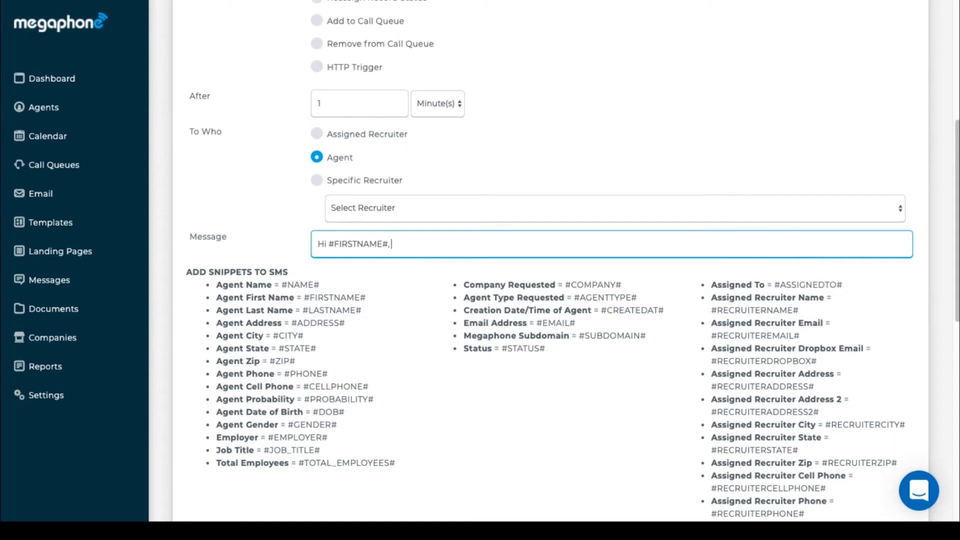
type(", We'er adding to our team of agents and ")
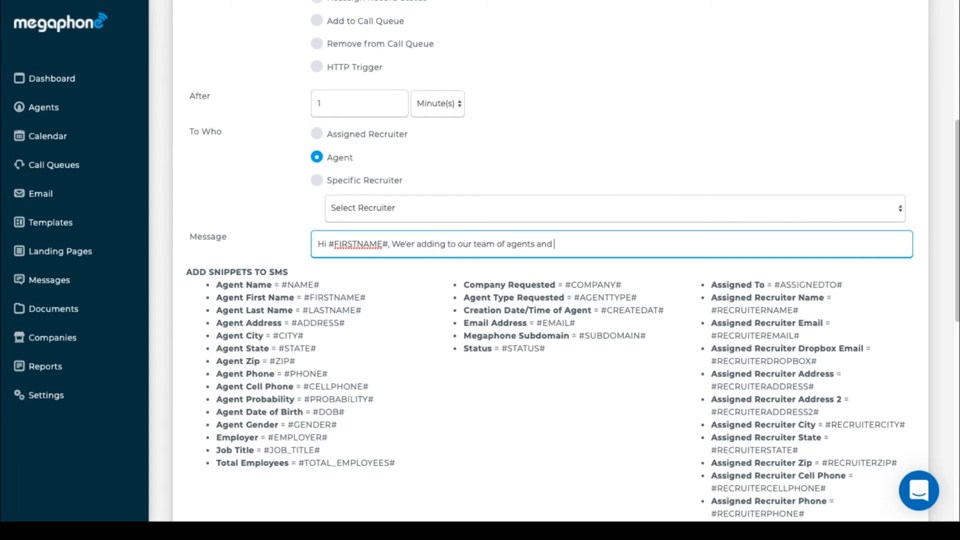
type("would love to talk with you. I'l")
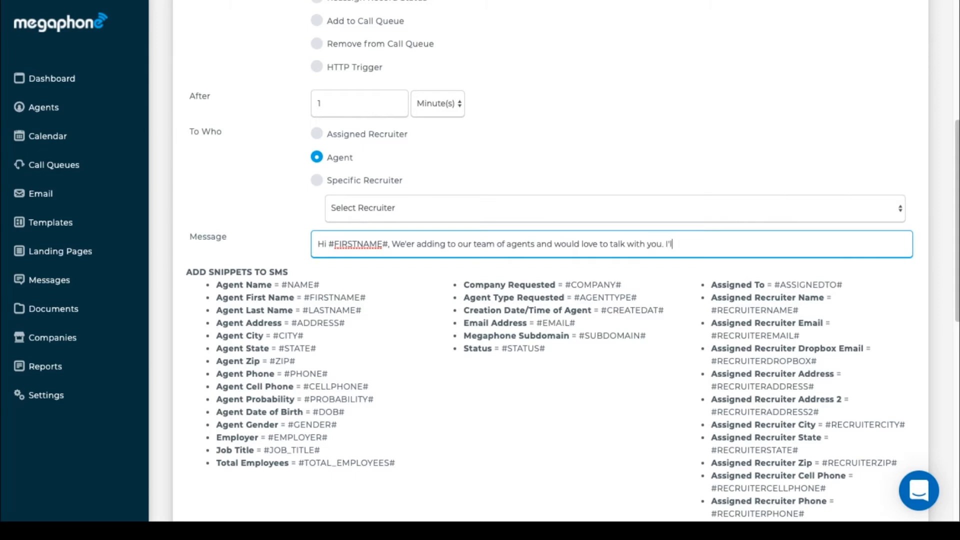
Step: Continue the message with "I'll call shortly but if you need to reach me, my # is #RECRUITERPHONE#"
type("l call shortly but if you n")
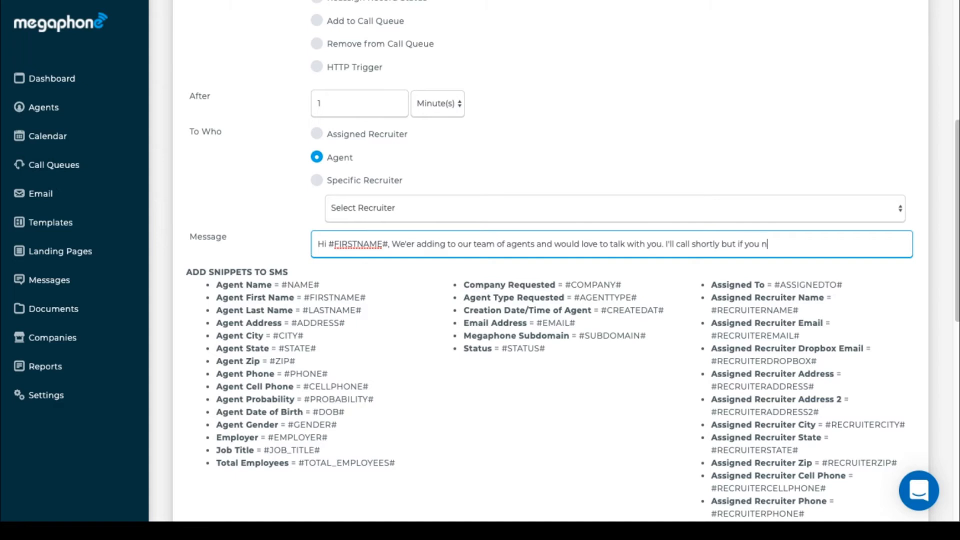
type("eed to reach me, my # is")
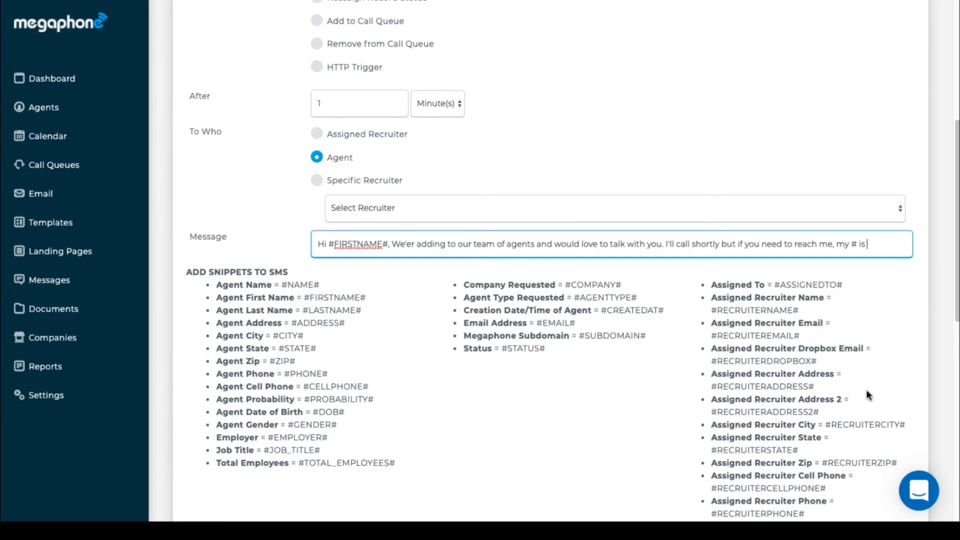
scroll(827, 379, "down", 3)
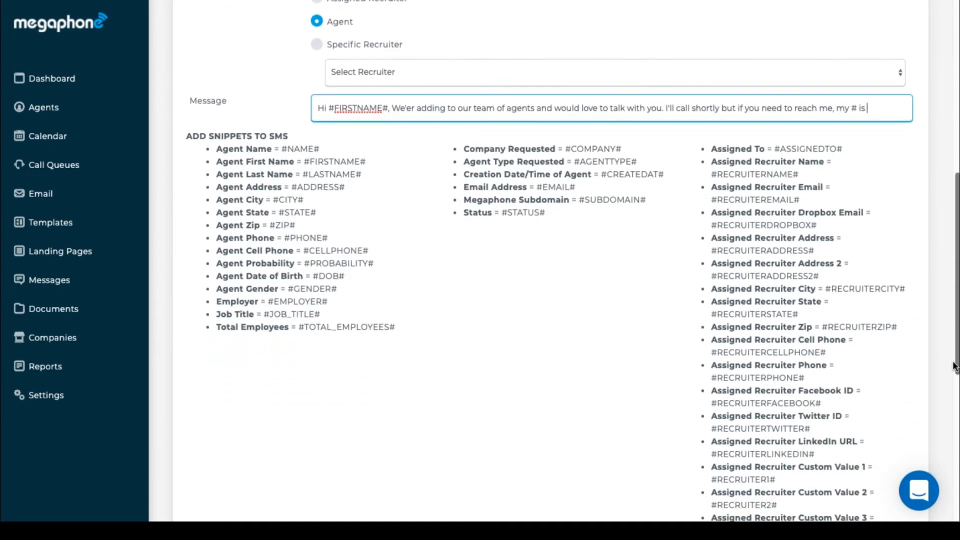
left_click_drag(816, 378, 714, 378)
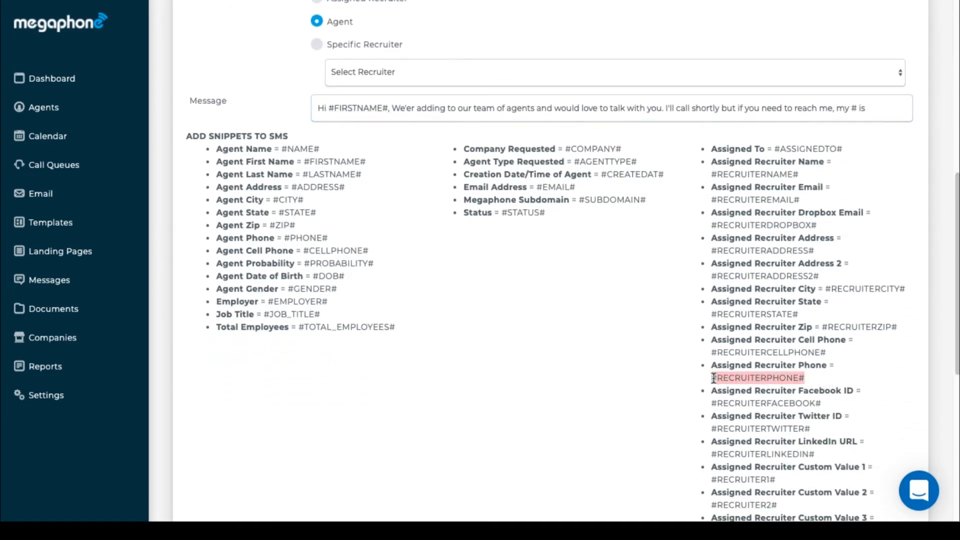
left_click(888, 107)
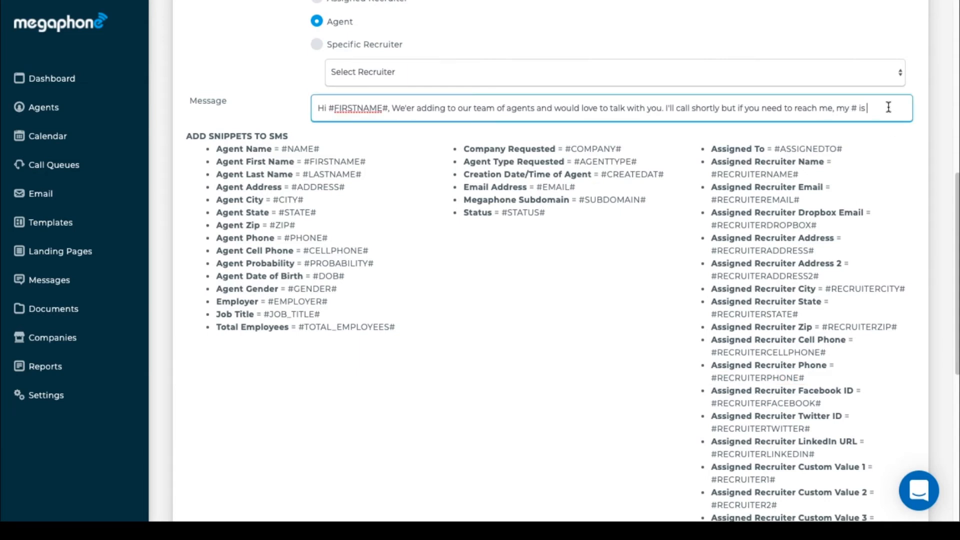
type("#RECRUITERPHONE#")
type("-")
Step: Sign off the text message with a hyphen and the assigned recruiter name snippet #RECRUITERNAME#, and save the action
left_click_drag(803, 175, 715, 178)
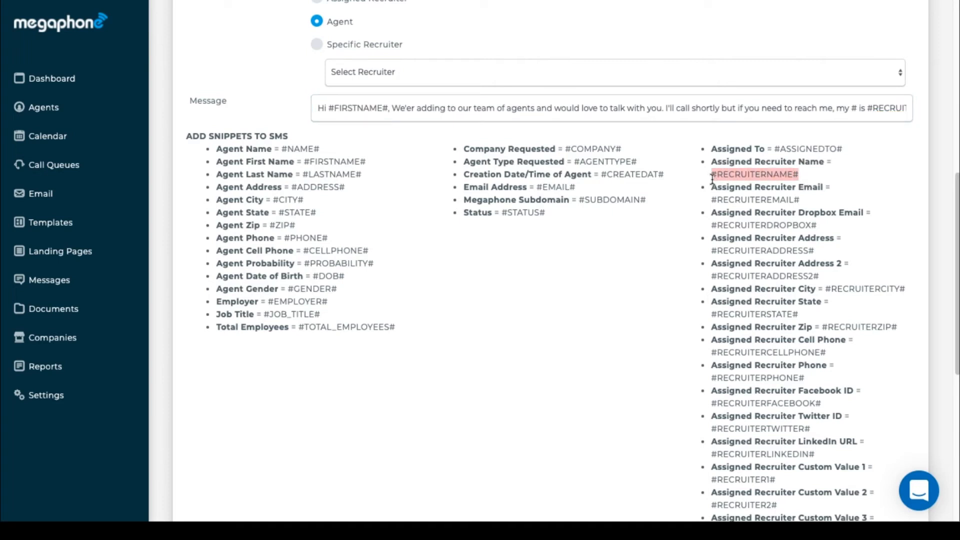
left_click(870, 114)
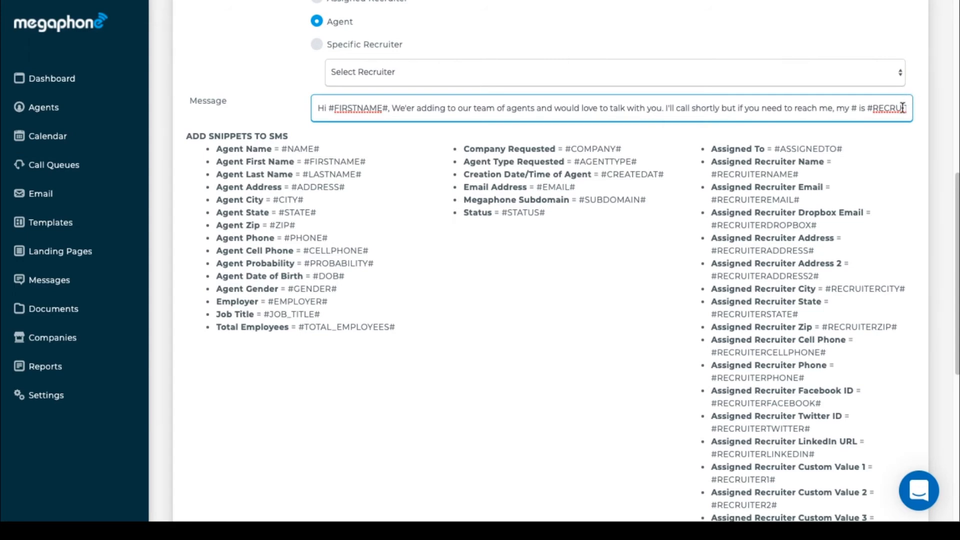
key("Right")
key("Right")
key("Right")
key("Right")
type("-")
type("#RECRUITERNAME#")
left_click_drag(954, 189, 947, 338)
left_click(250, 395)
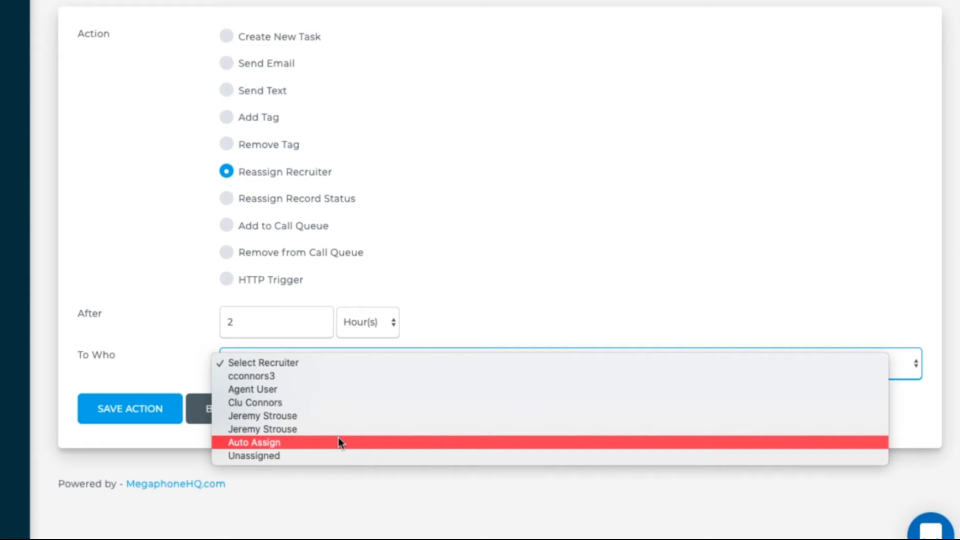
Step: Choose Auto Assign as the recipient of the Reassign Recruiter action and save the action
left_click(339, 440)
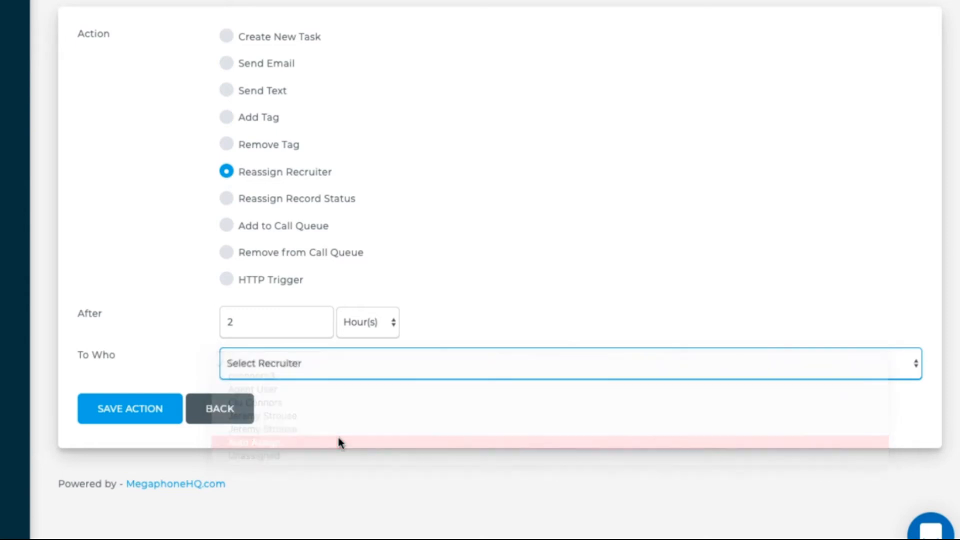
left_click(147, 411)
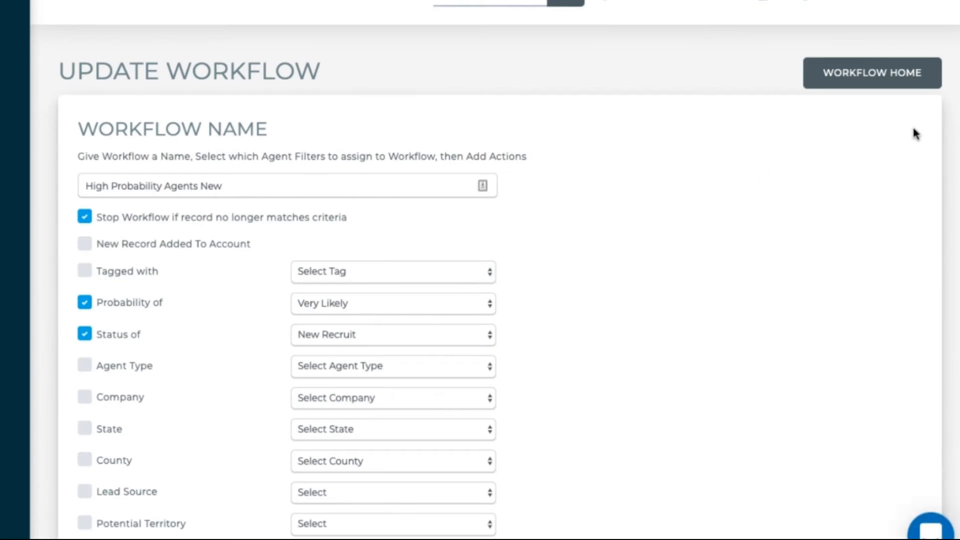
Step: Add a Reassign Record Status action to the workflow that runs after 1 month
scroll(945, 304, "down", 7)
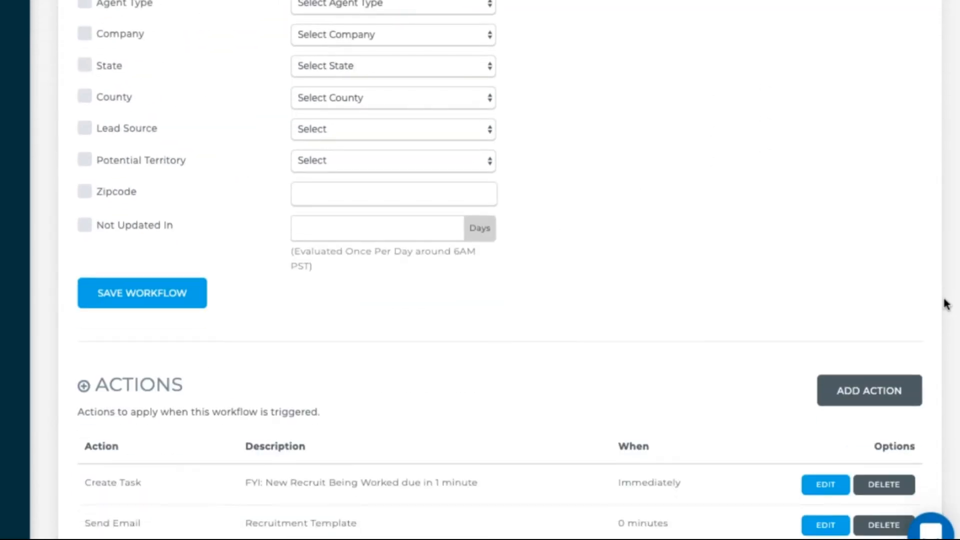
left_click(881, 392)
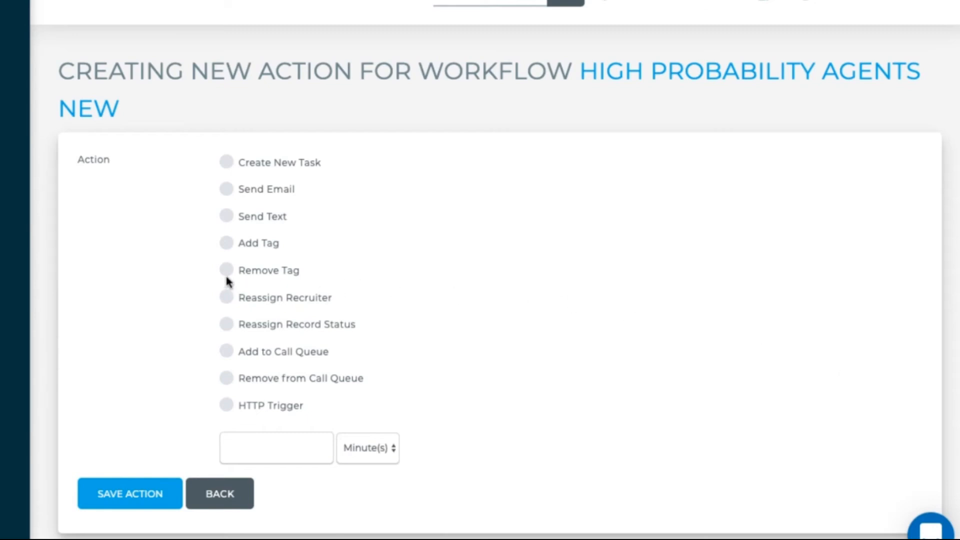
left_click(227, 324)
left_click(281, 446)
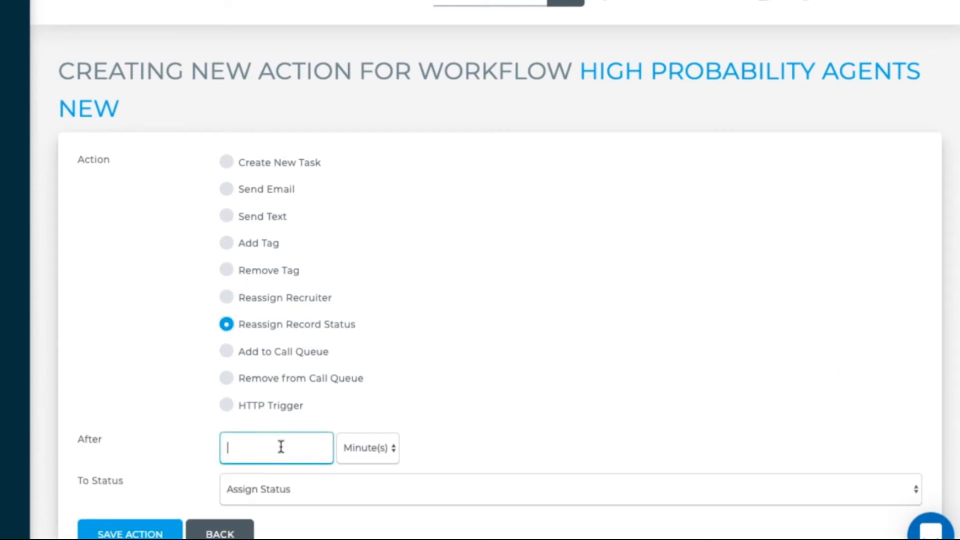
type("1")
left_click(392, 449)
left_click(389, 495)
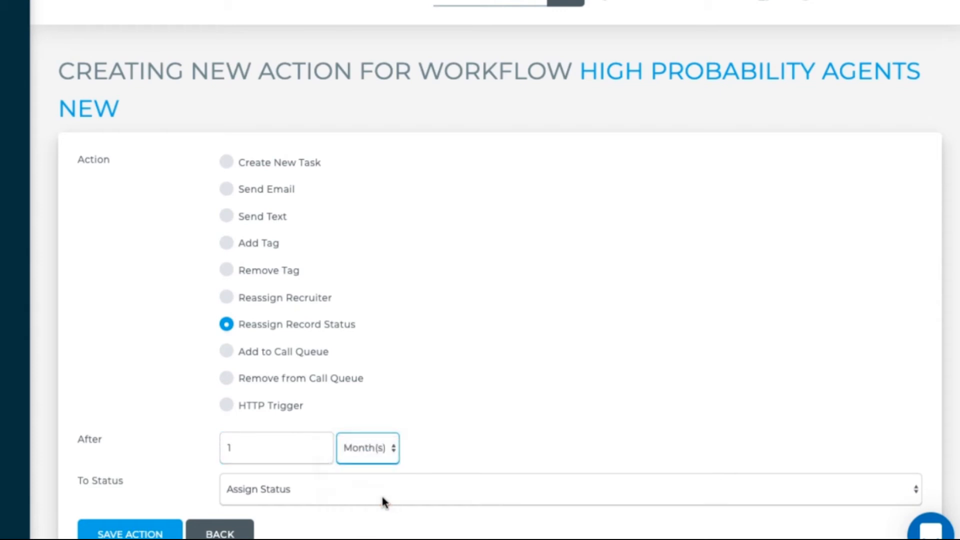
Step: Set the status to reassign the record to as Not Interested and save the action
left_click(383, 498)
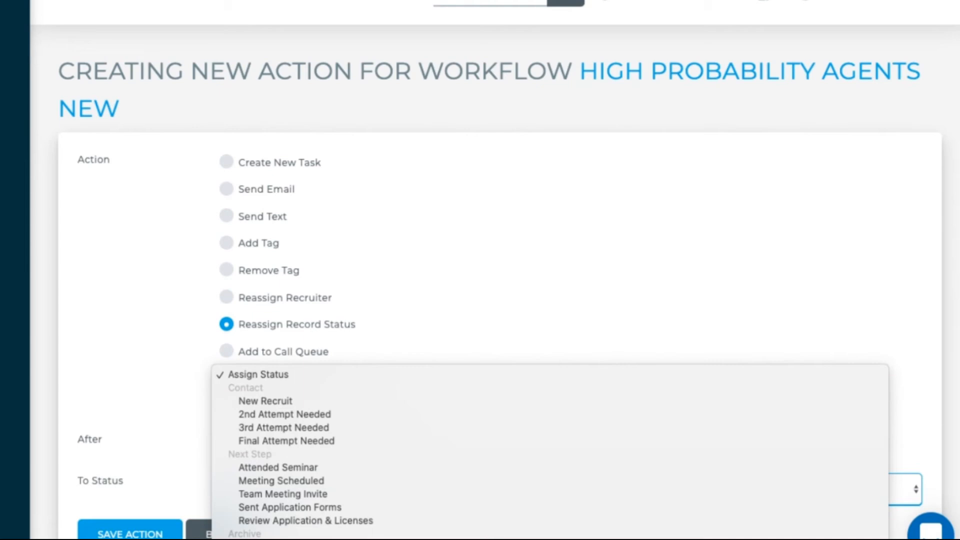
left_click(393, 539)
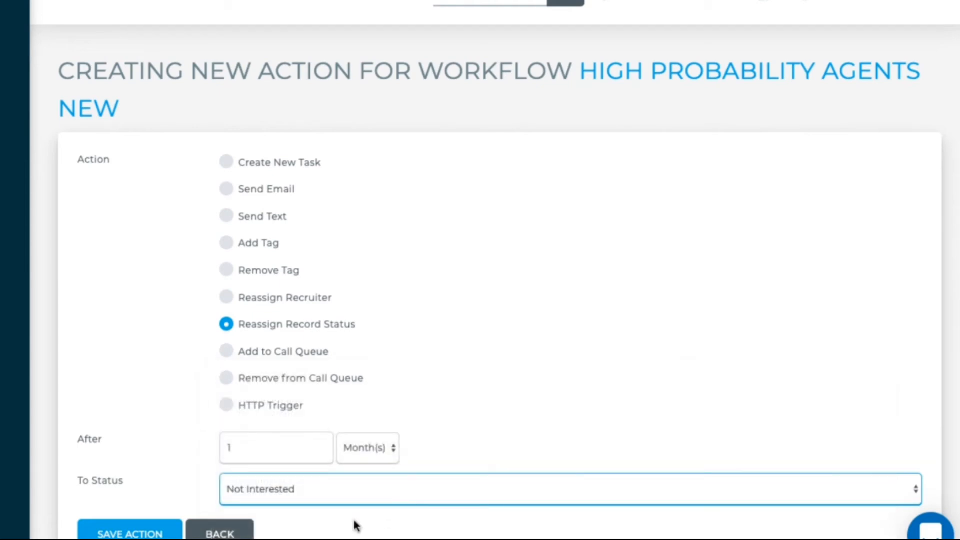
left_click(154, 534)
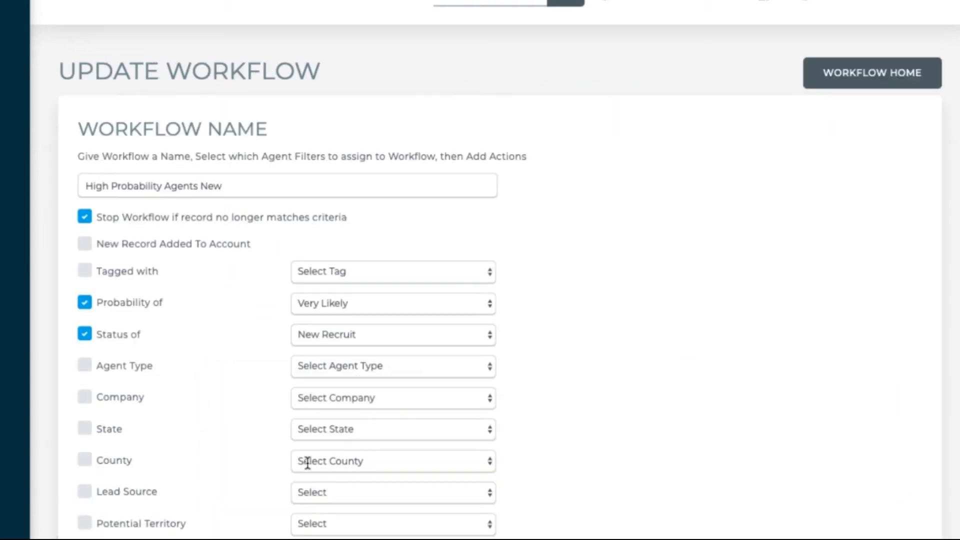
Step: Add an Add to Call Queue action to the High Probability Agents New workflow, running after 1 minute with the New Agents queue, and save it
scroll(923, 314, "down", 10)
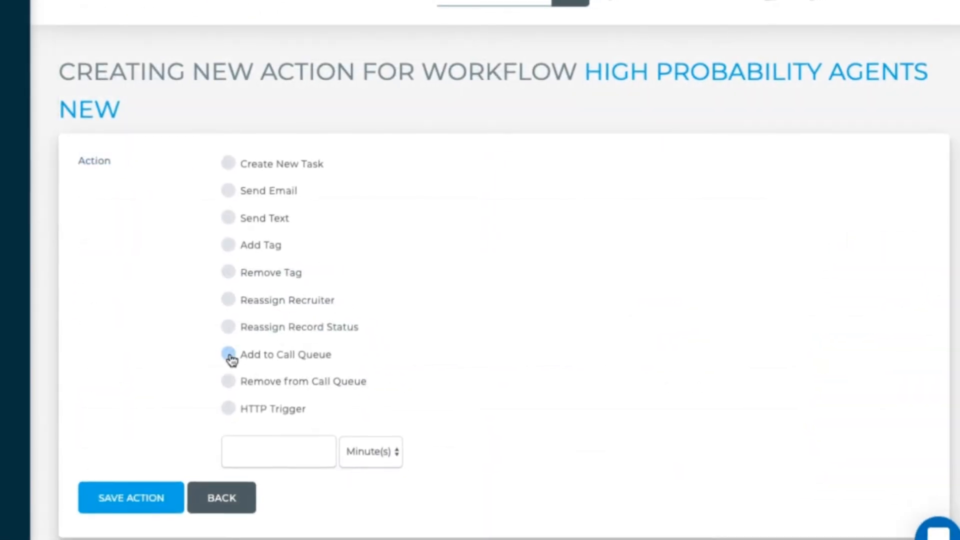
left_click(228, 353)
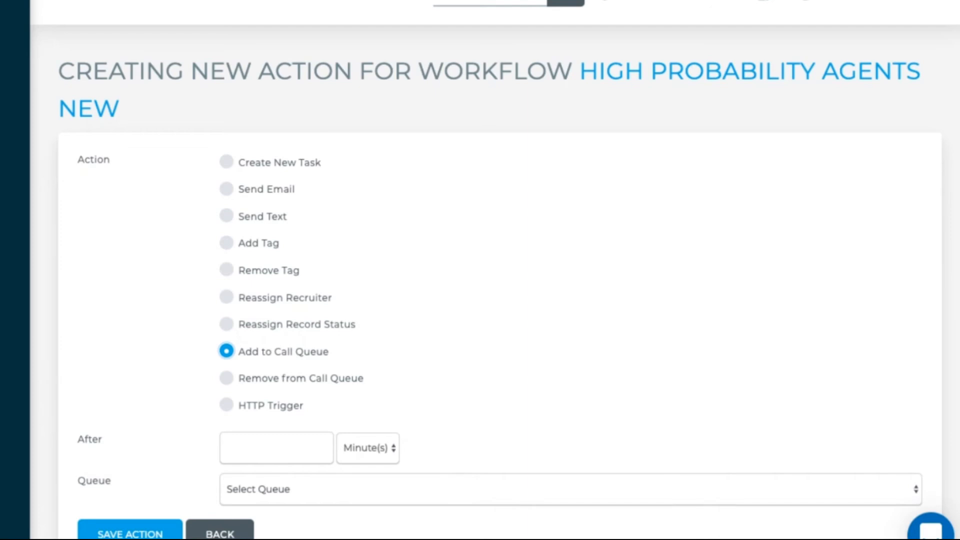
scroll(495, 270, "down", 3)
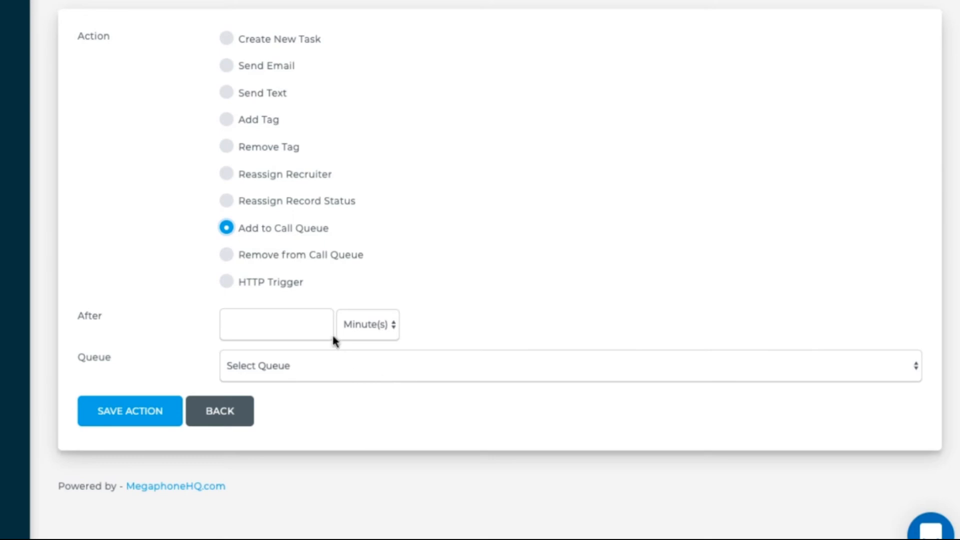
left_click(297, 322)
type("1")
left_click(293, 366)
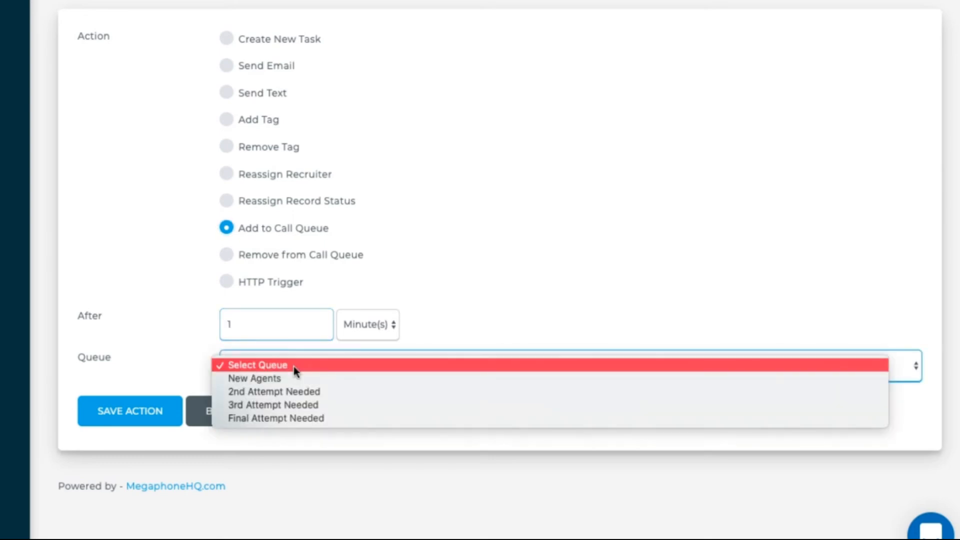
left_click(293, 378)
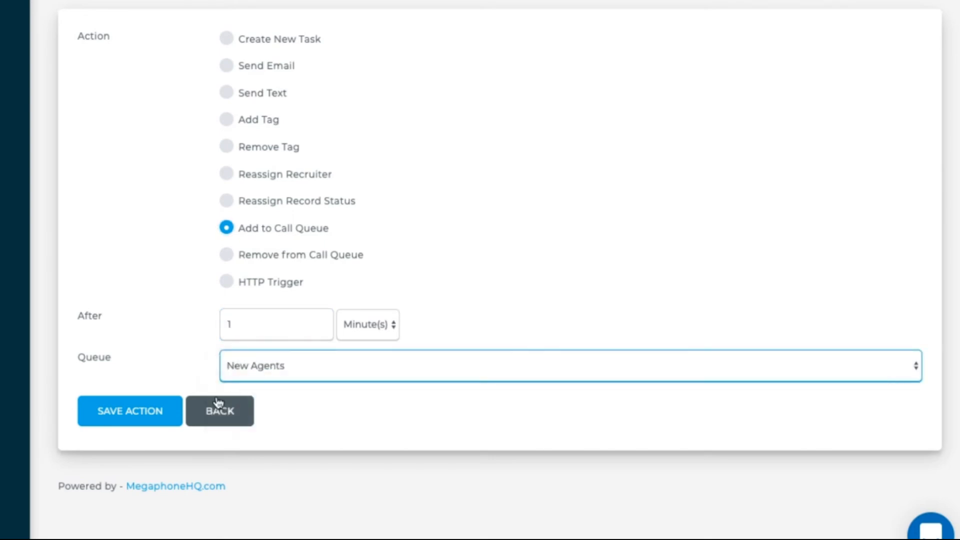
left_click(171, 415)
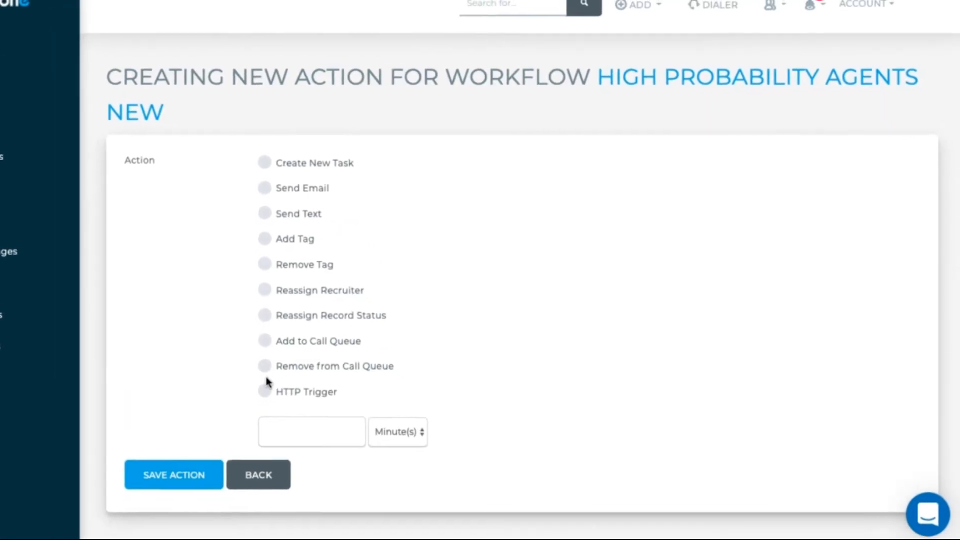
Step: Examine the Remove from Call Queue options, including Remove From All Call Queues, and the settings of the HTTP Trigger action
left_click(226, 378)
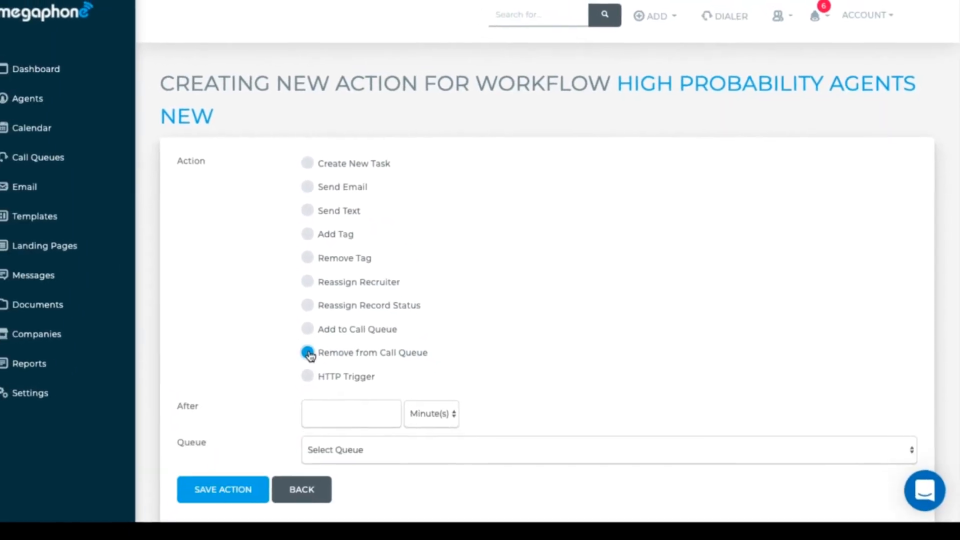
left_click(364, 453)
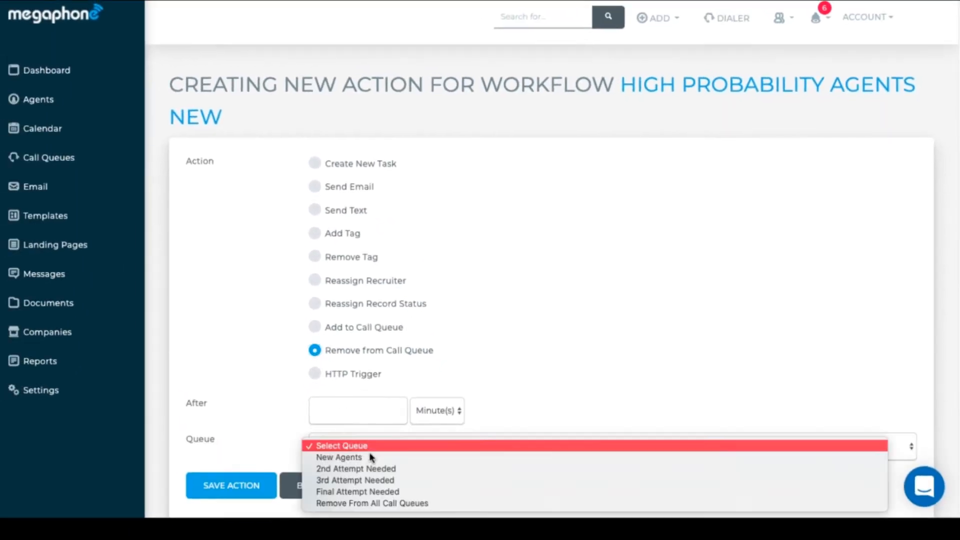
left_click(370, 503)
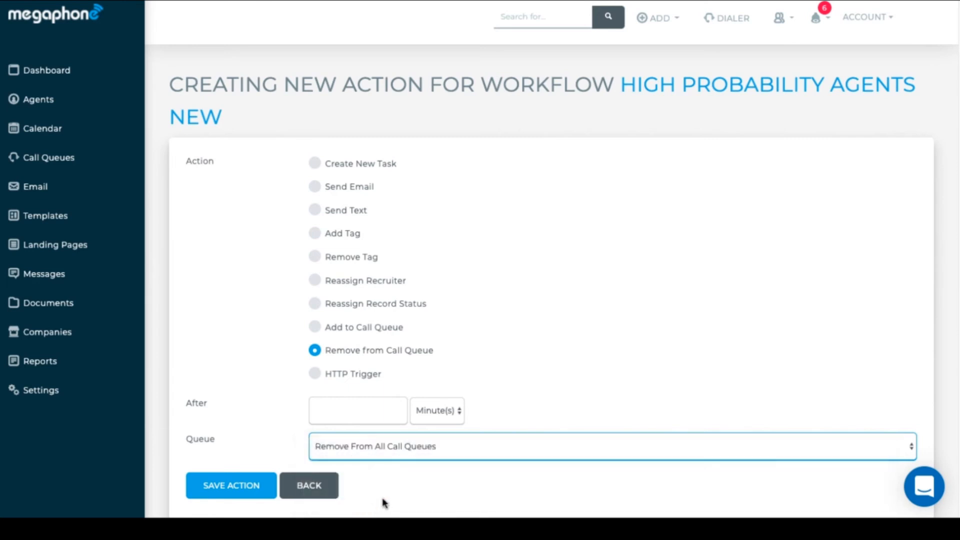
left_click(315, 376)
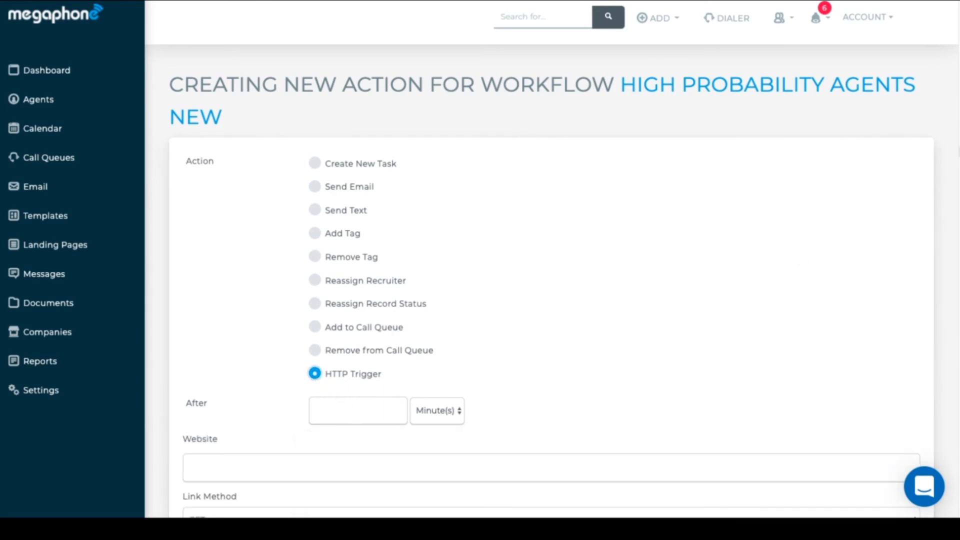
scroll(943, 265, "down", 7)
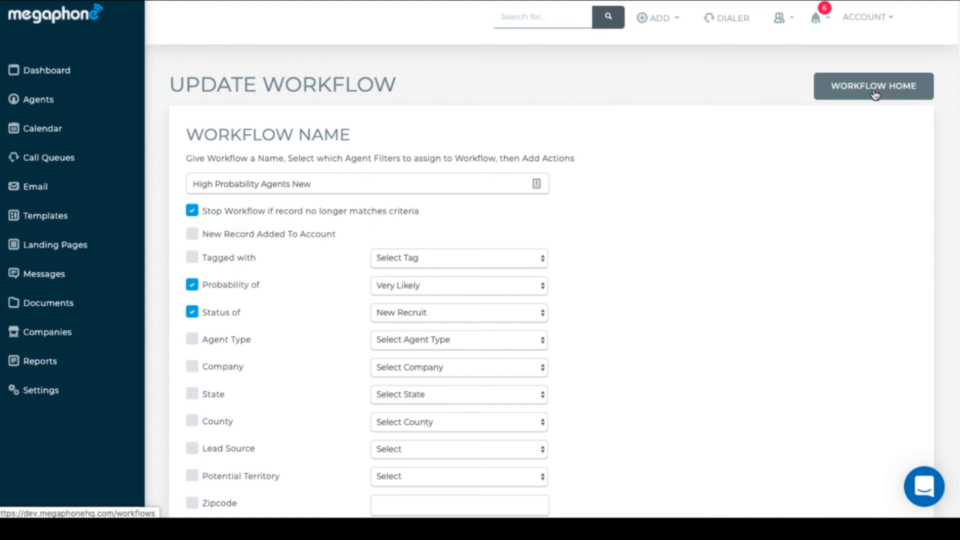
Step: Return to the workflow overview and start a new workflow named Not Interested
left_click(874, 94)
left_click(860, 153)
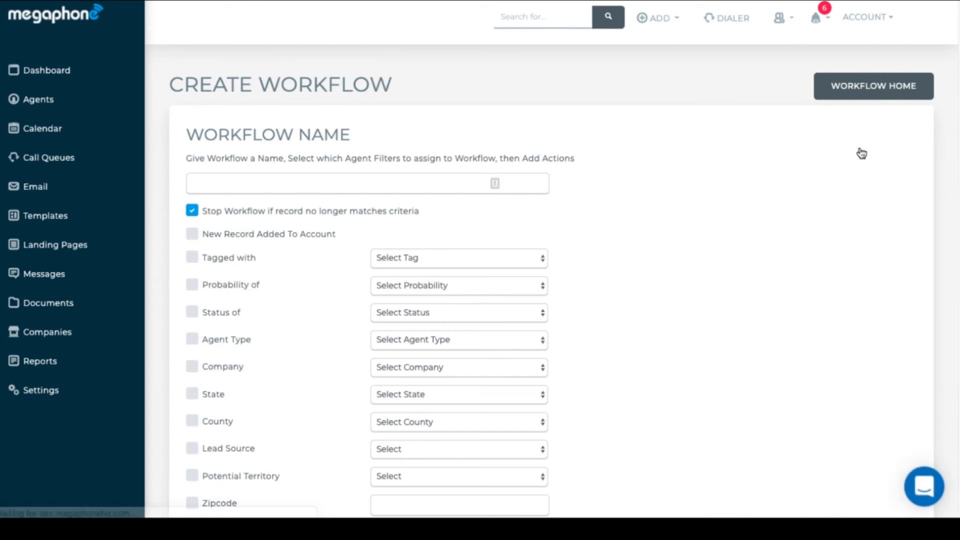
left_click(460, 184)
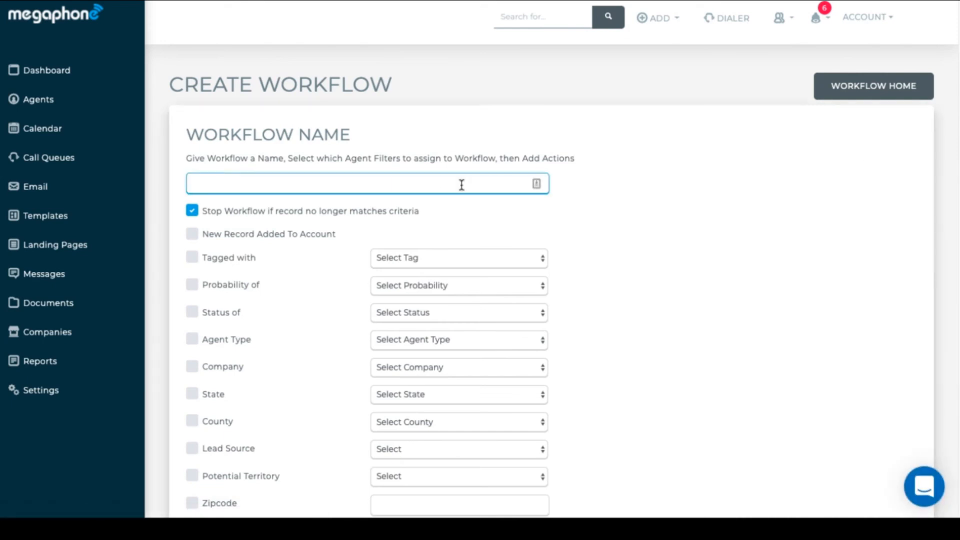
type("Not Int")
type("erested")
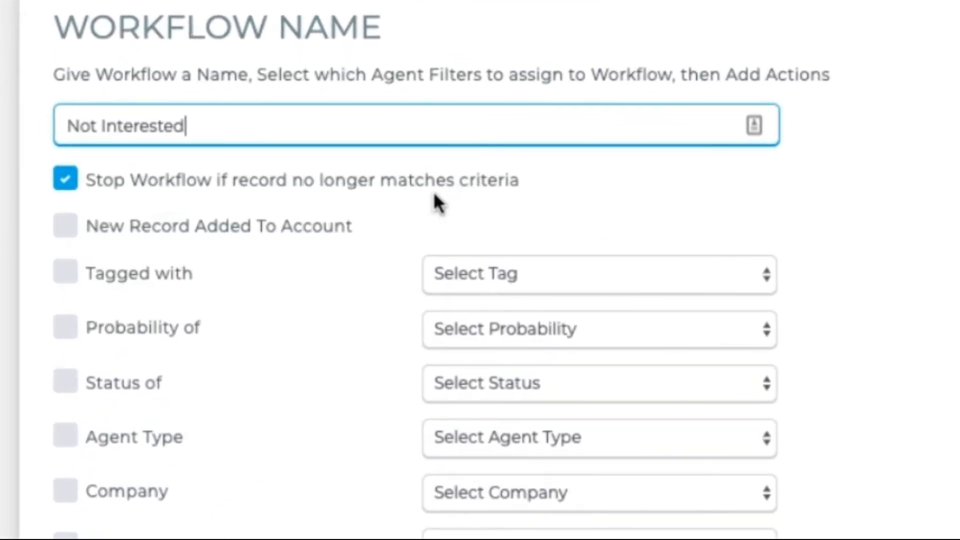
Step: Filter the workflow to records with a status of Not Interested and save the workflow
left_click(65, 382)
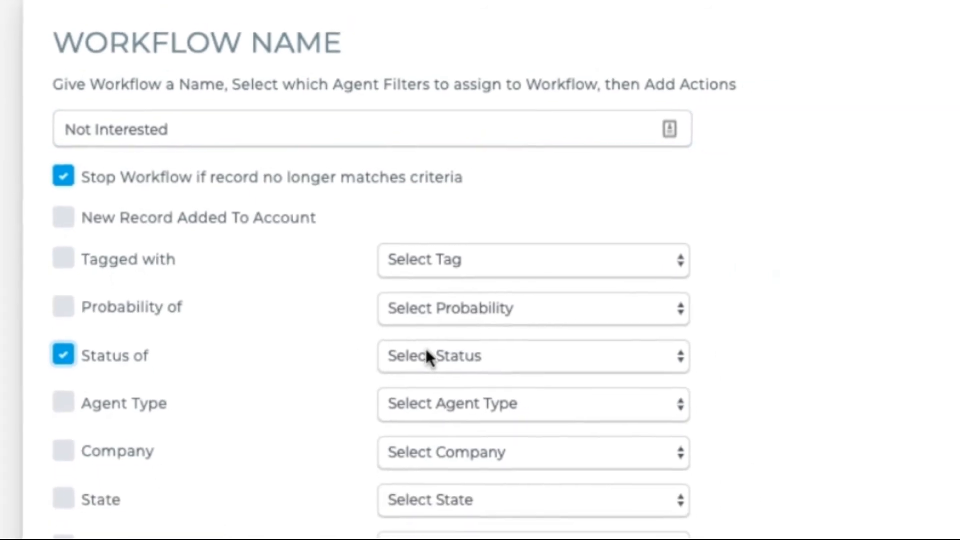
left_click(465, 384)
left_click(396, 539)
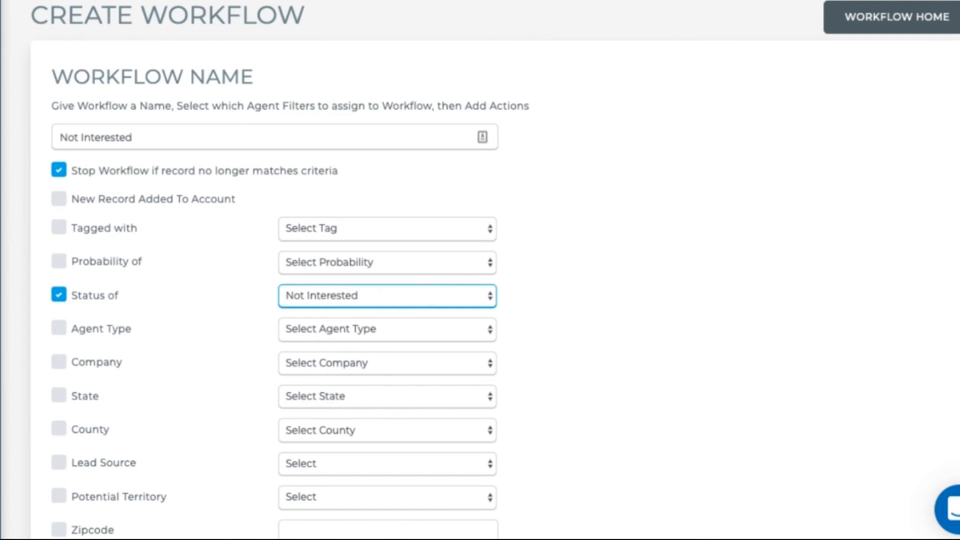
scroll(480, 270, "down", 6)
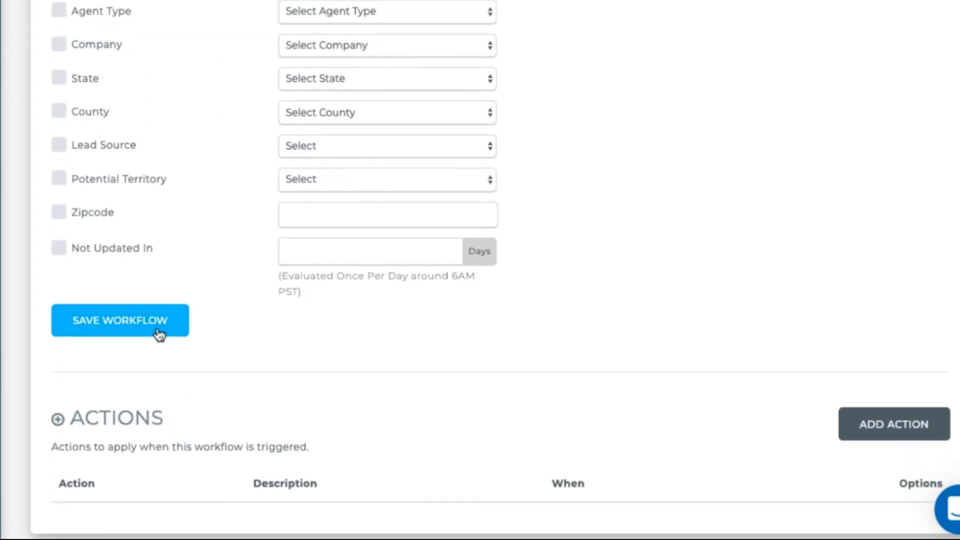
left_click(159, 334)
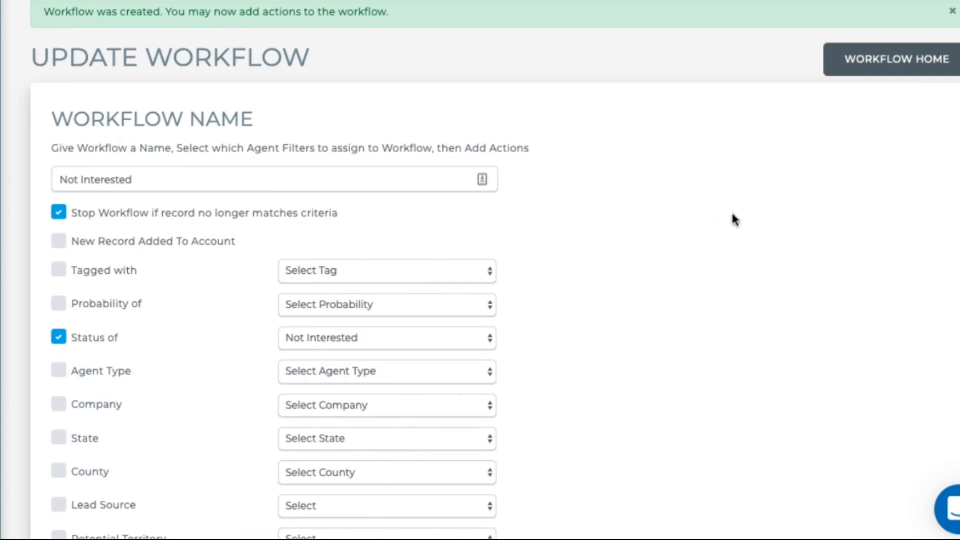
Step: Add a Remove from Call Queue action that runs after 1 minute and removes records from all call queues, and save it
scroll(932, 343, "down", 9)
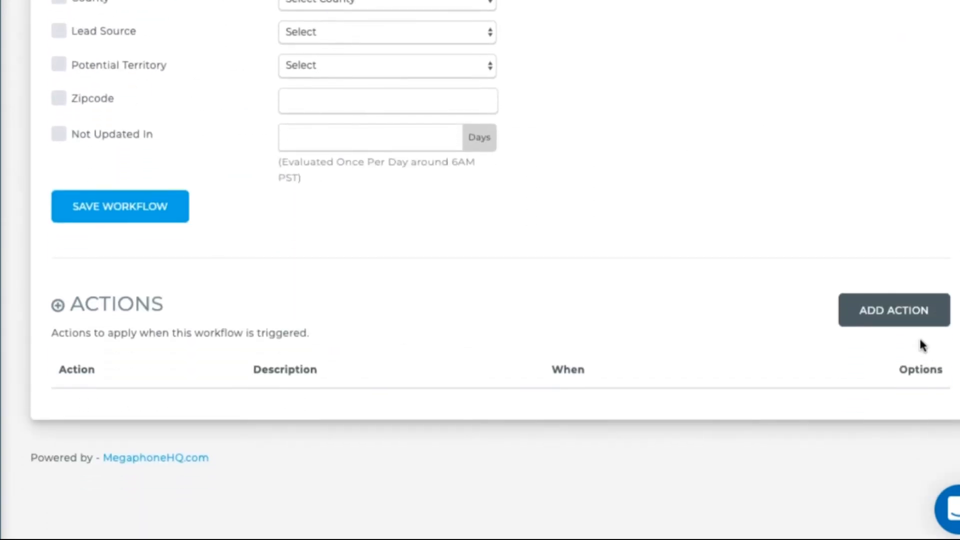
left_click(907, 321)
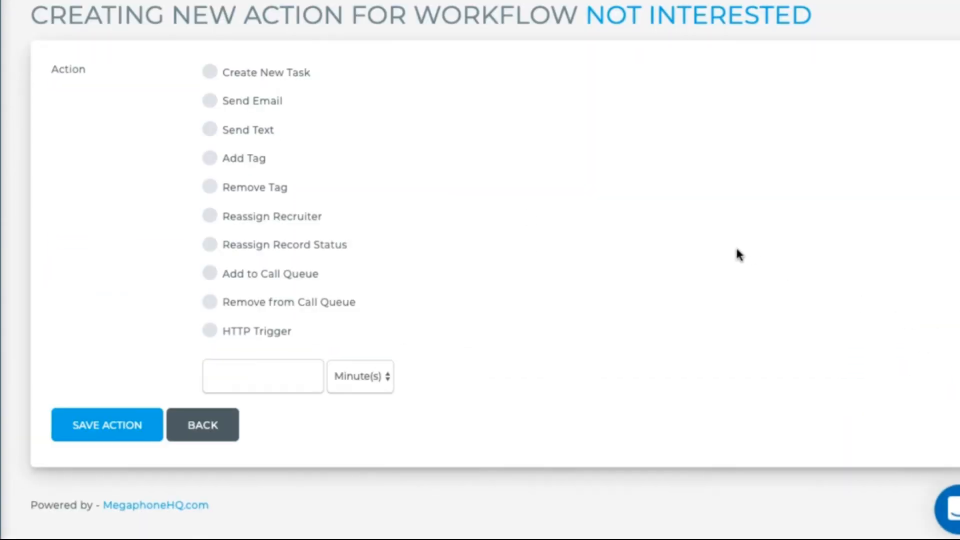
left_click(212, 303)
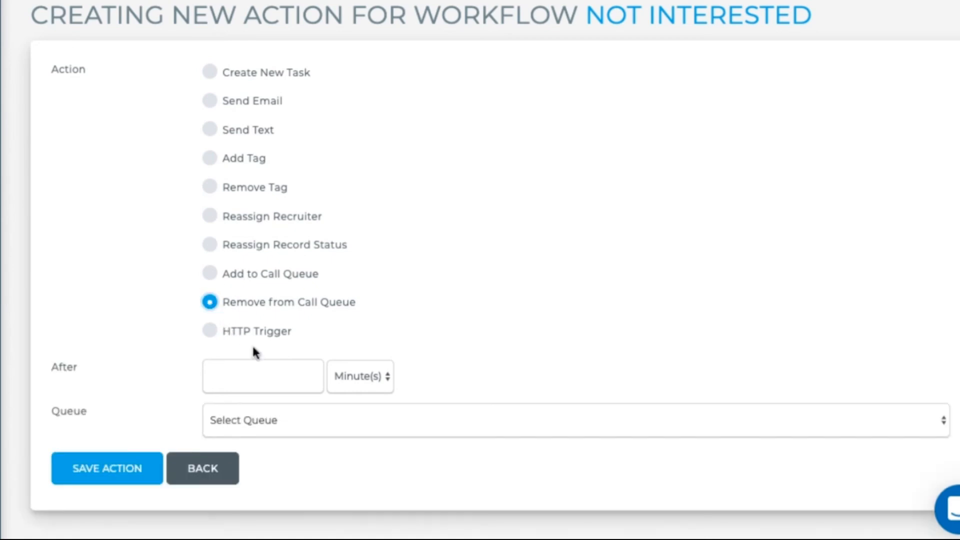
left_click(273, 375)
type("1")
left_click(301, 421)
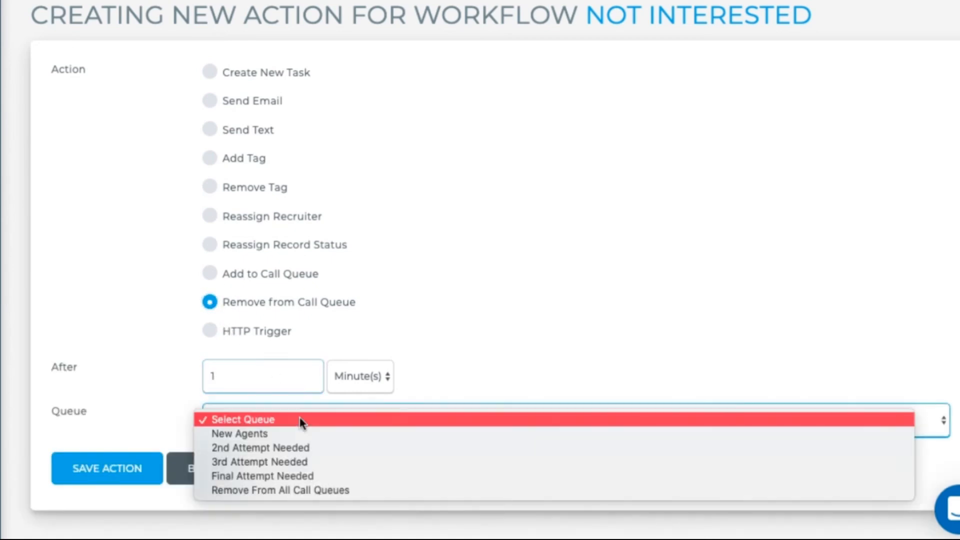
left_click(301, 491)
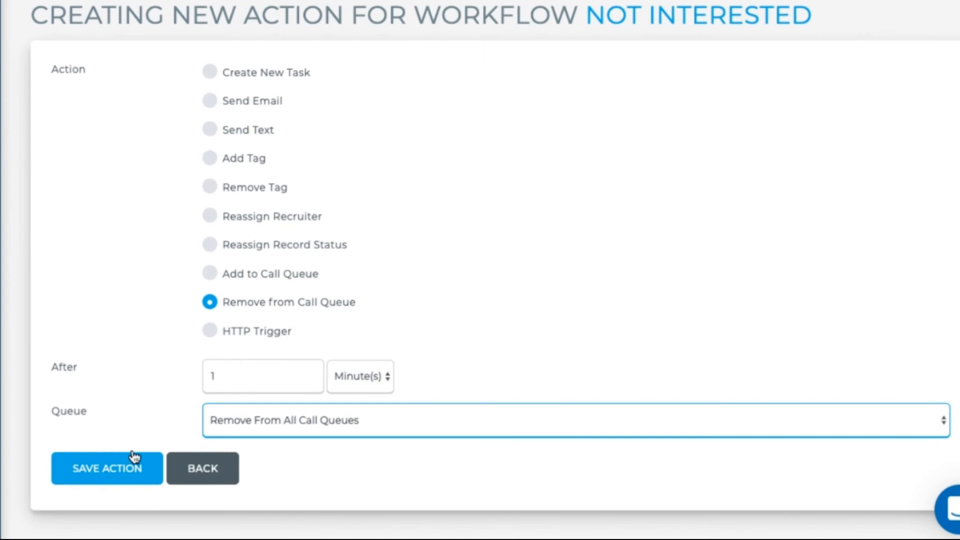
left_click(117, 481)
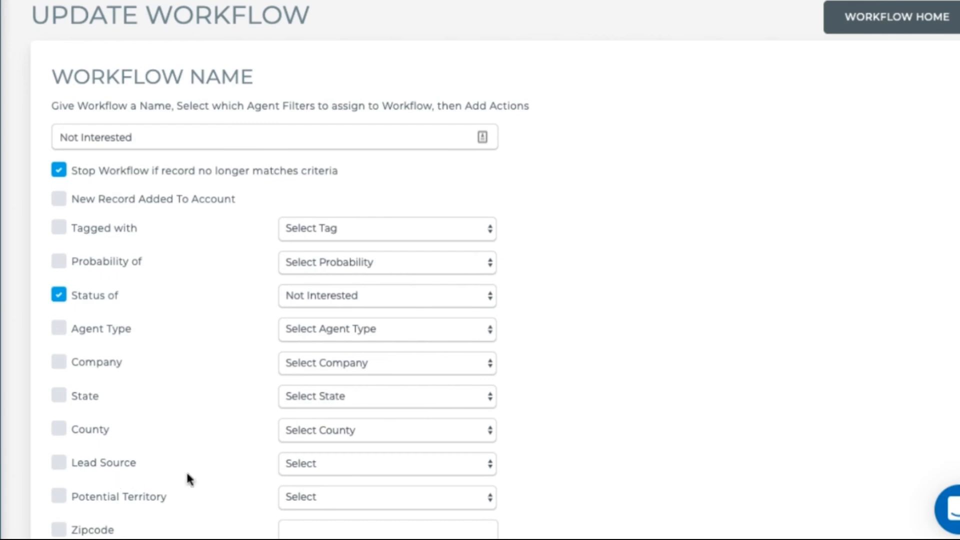
Step: Return to the workflow overview and start a new workflow named 2nd Attempt Needed
left_click(877, 26)
left_click(874, 88)
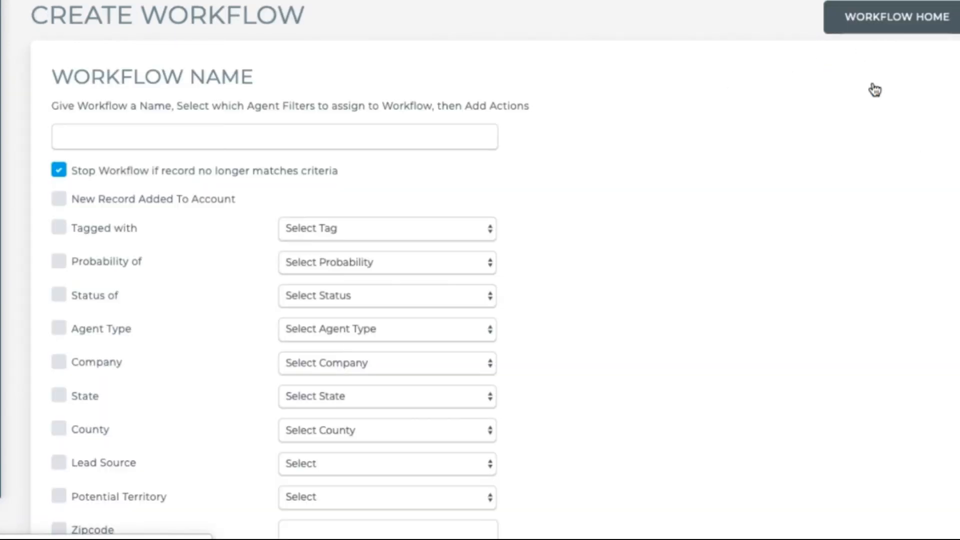
left_click(379, 144)
type("2nd Attempt Needed")
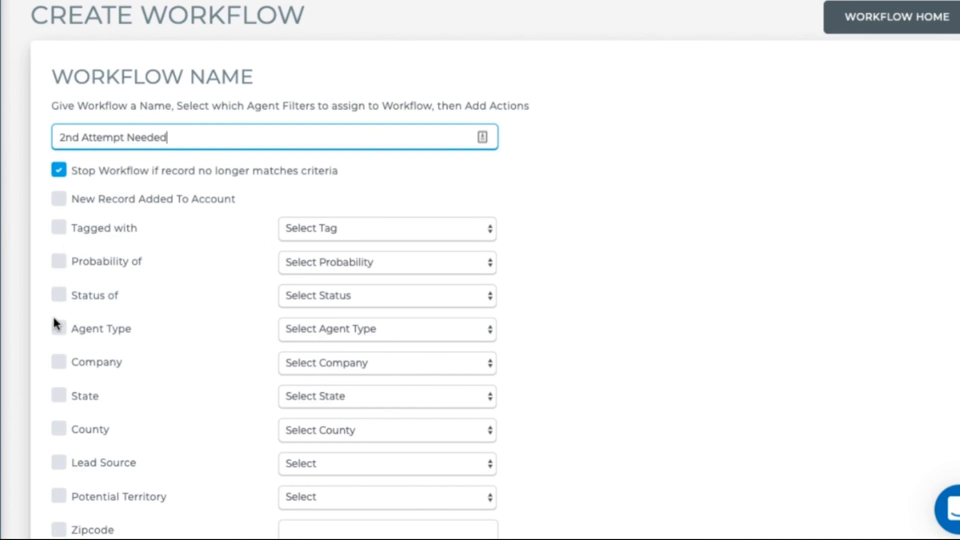
Step: Filter the workflow to records with a status of 2nd Attempt Needed and save the workflow
left_click(58, 296)
left_click(282, 299)
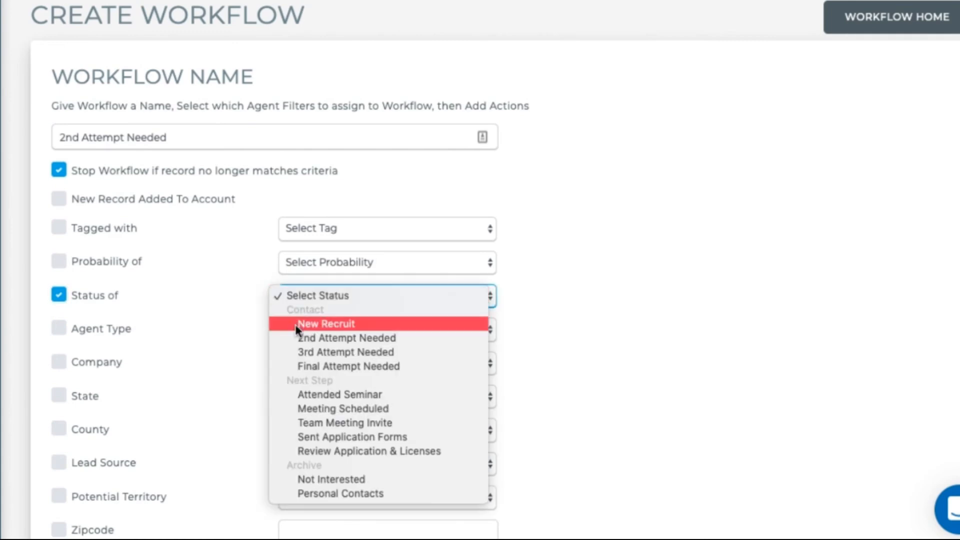
left_click(299, 338)
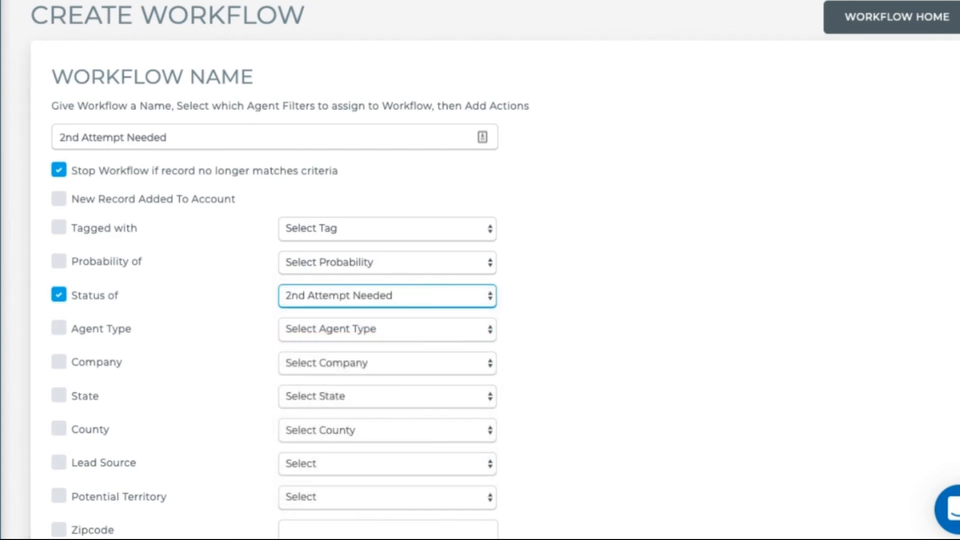
scroll(953, 185, "down", 5)
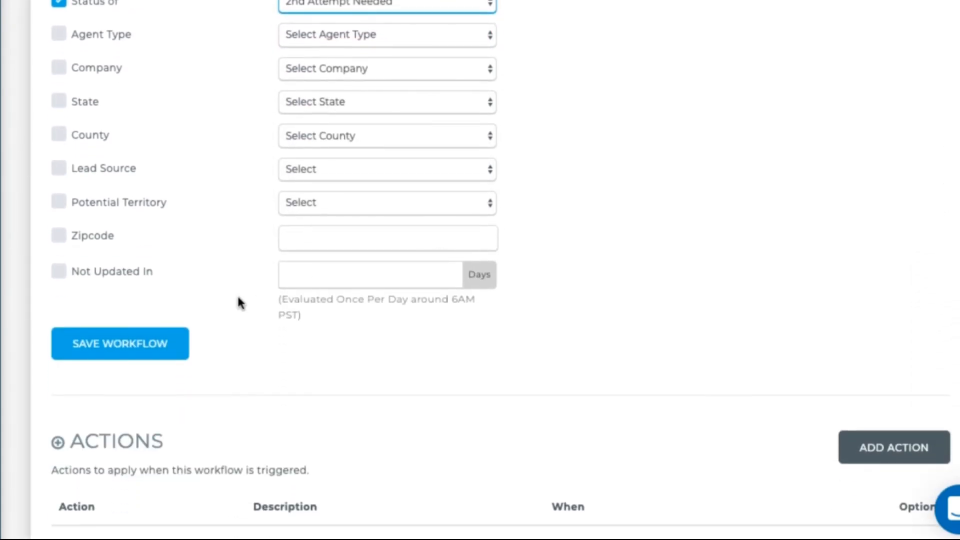
left_click(167, 342)
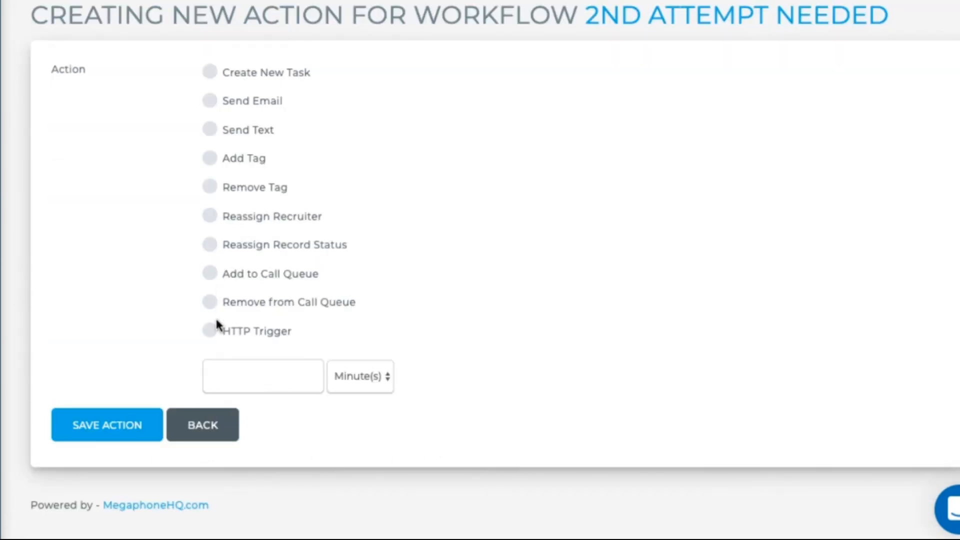
Step: Set the new action to Remove from Call Queue after 1 minute for the New Agents queue, and save the action
left_click(209, 302)
left_click(232, 376)
type("1")
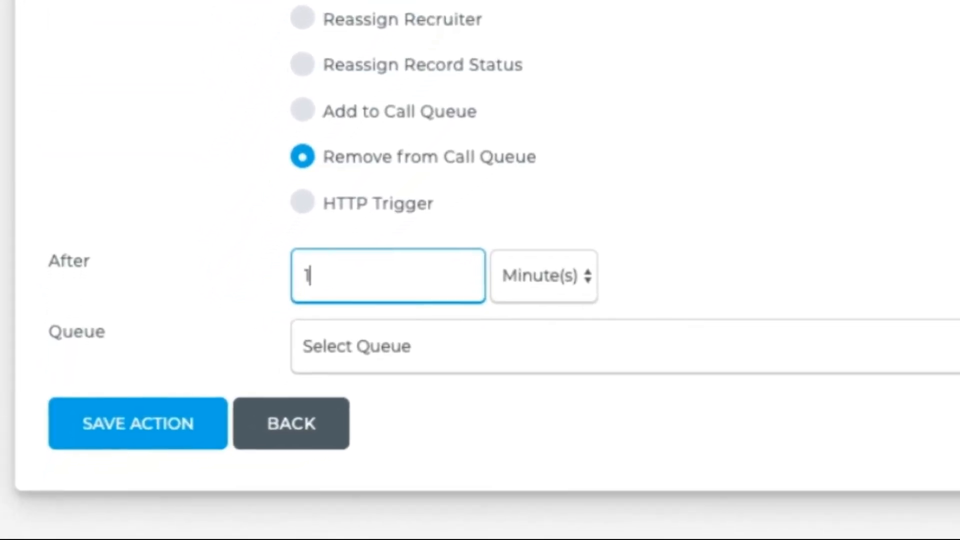
left_click(390, 374)
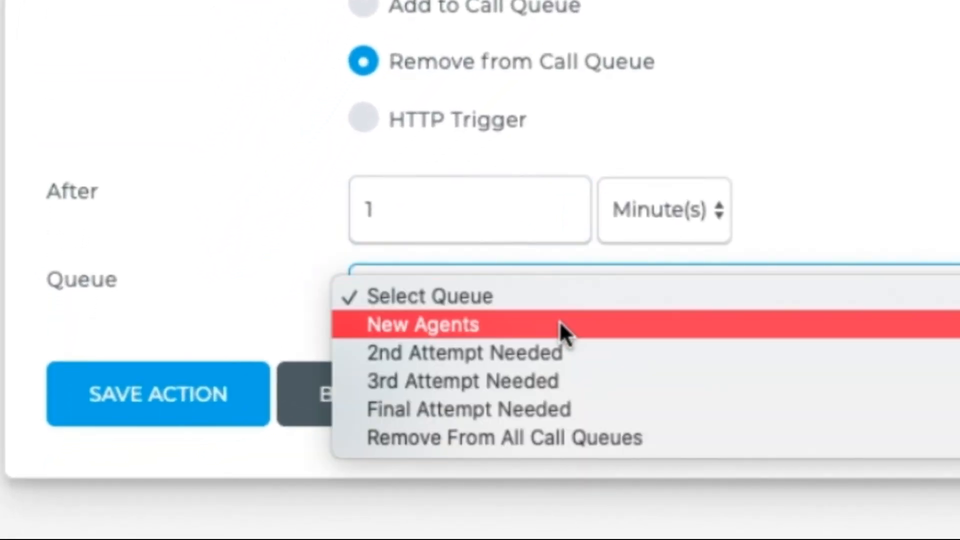
left_click(560, 324)
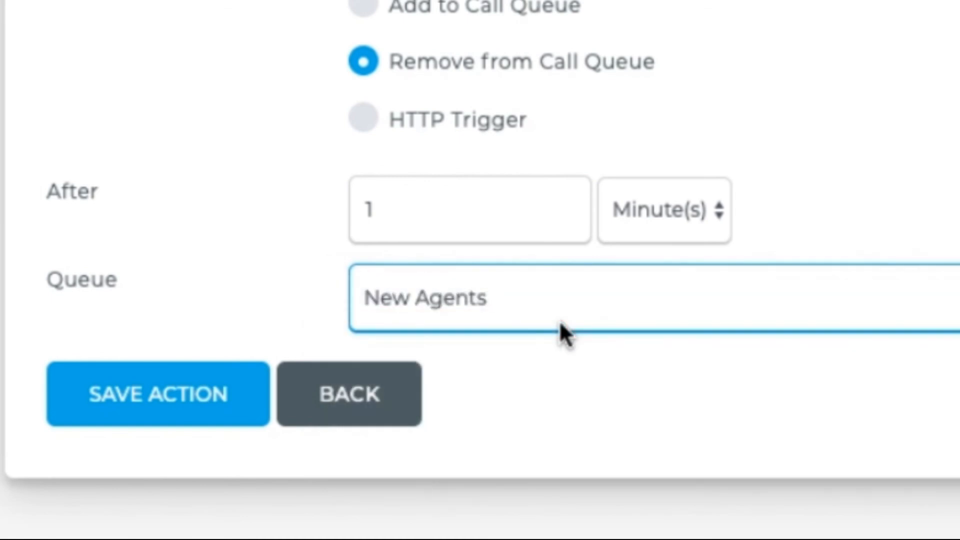
left_click(161, 414)
Step: Create an Add to Call Queue action that runs after 3 hours for the 2nd Attempt Needed queue, and save it
left_click(364, 6)
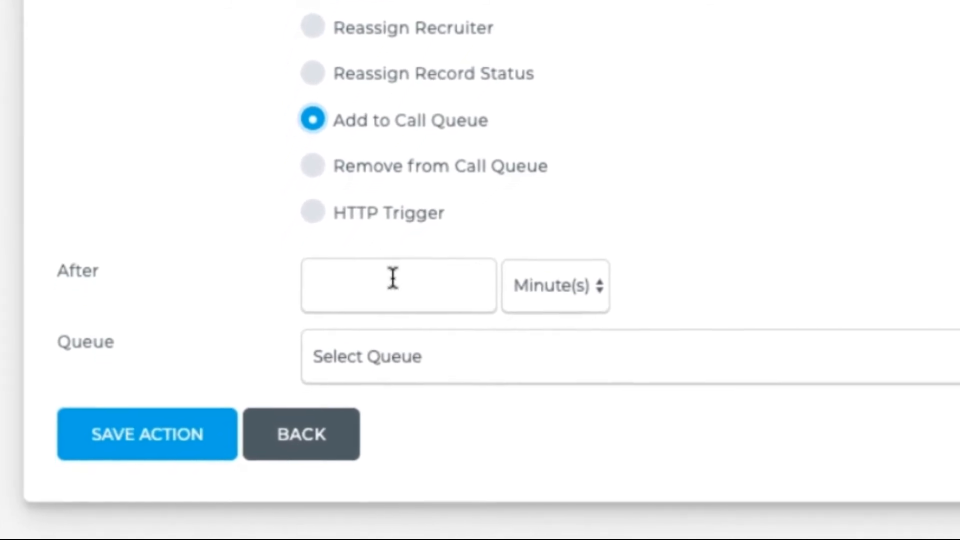
left_click(450, 226)
type("3")
left_click(631, 227)
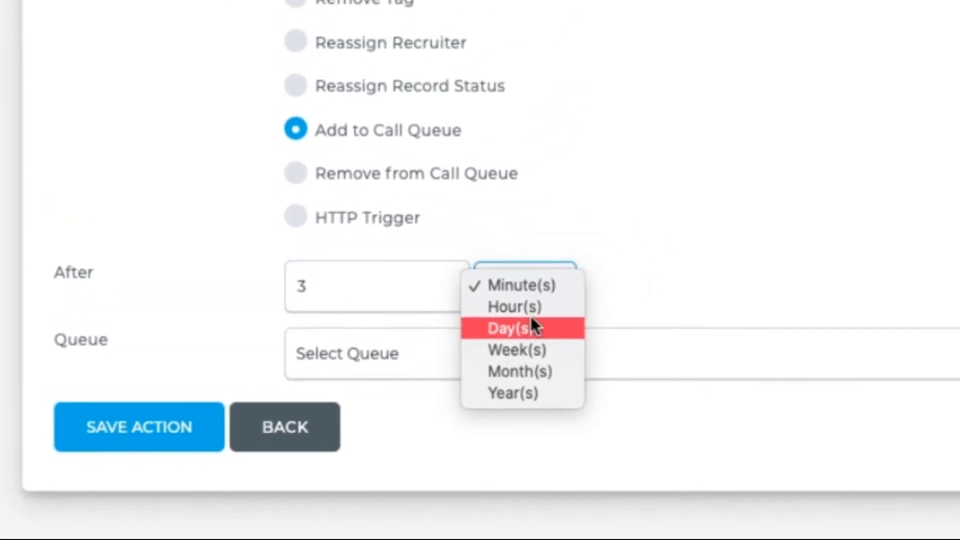
left_click(520, 305)
left_click(484, 353)
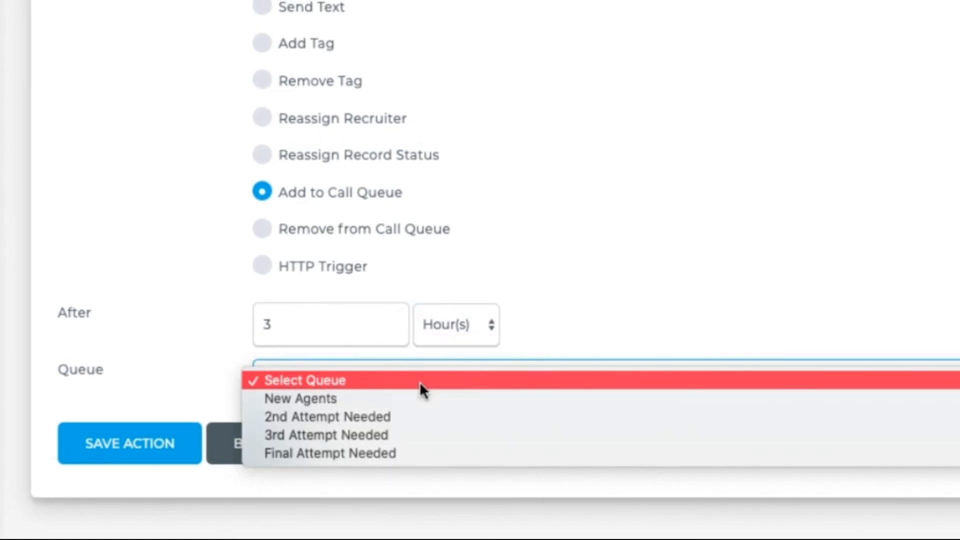
left_click(420, 416)
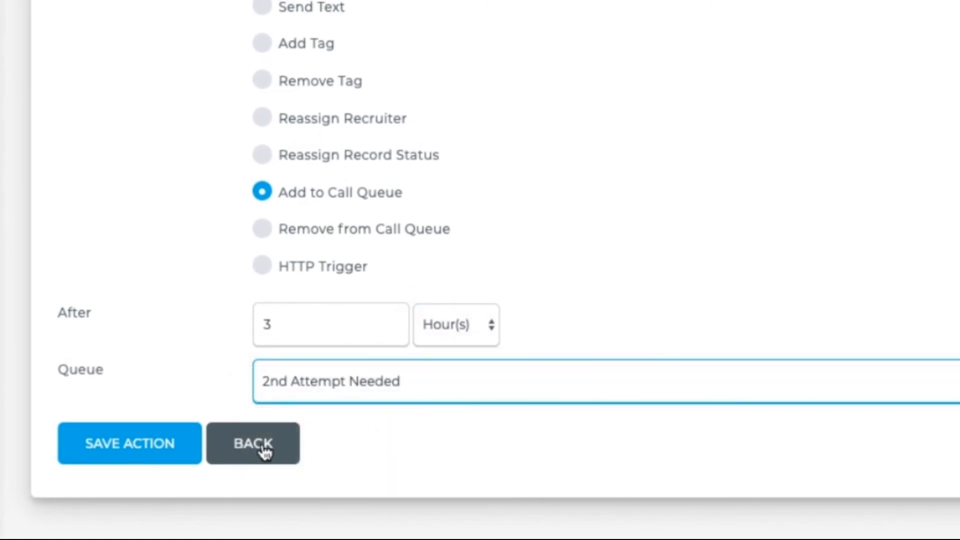
left_click(155, 456)
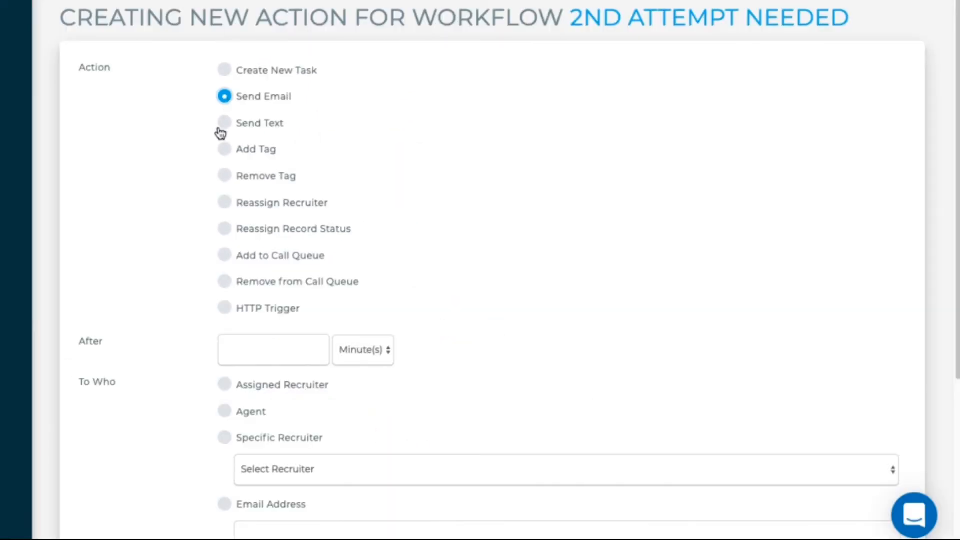
Step: Set up another action as Send Text after 1 minute, addressed to the agent
left_click(225, 123)
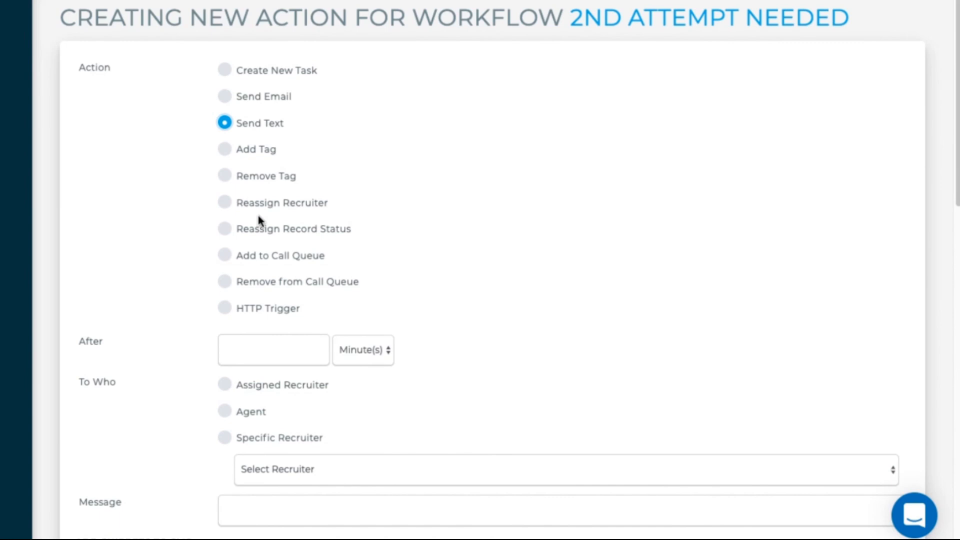
left_click(268, 347)
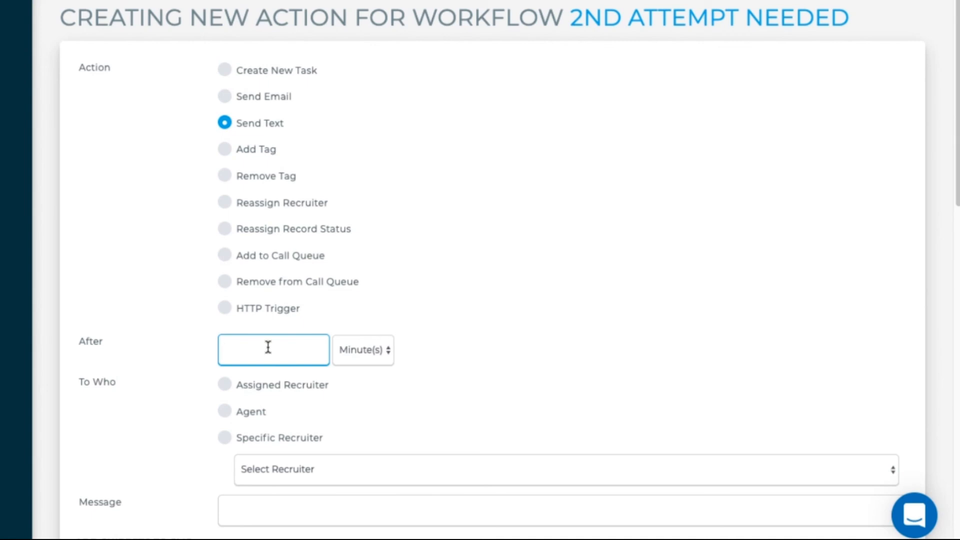
type("1")
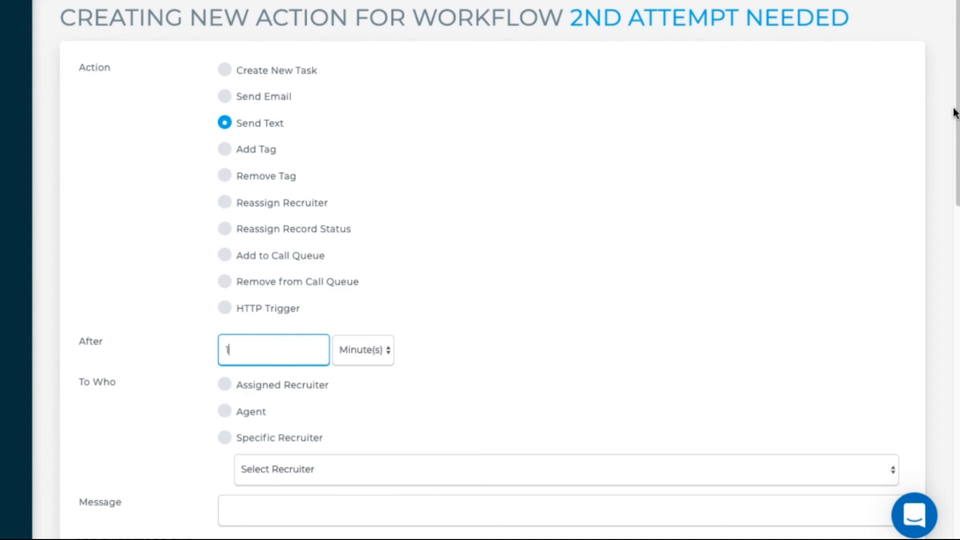
scroll(956, 113, "down", 5)
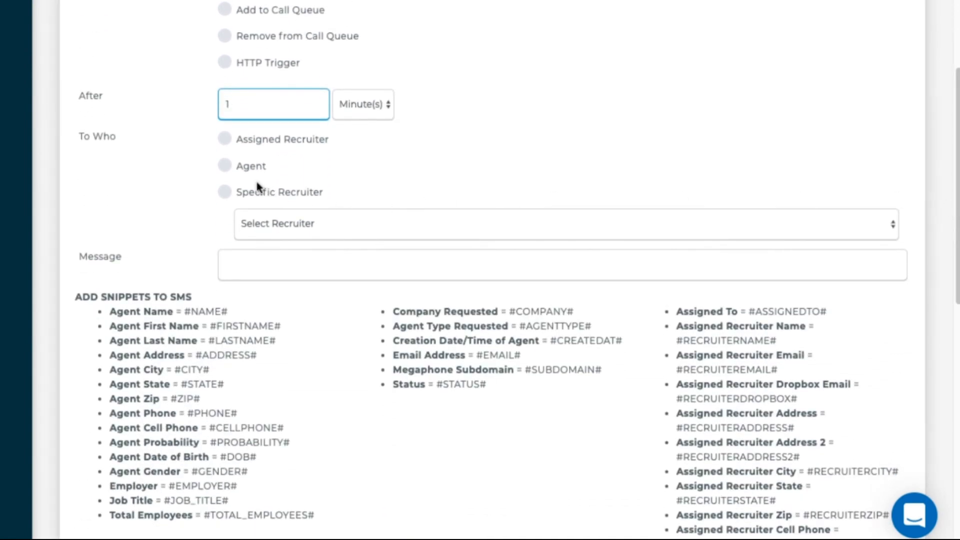
left_click(224, 166)
Step: Write the text message "Hi #FIRSTNAME#, I just left you a VM about joining our insurance team", using the agent first name snippet
left_click_drag(285, 326, 212, 327)
key("ctrl+c")
left_click(285, 269)
type("Hi")
key("ctrl+v")
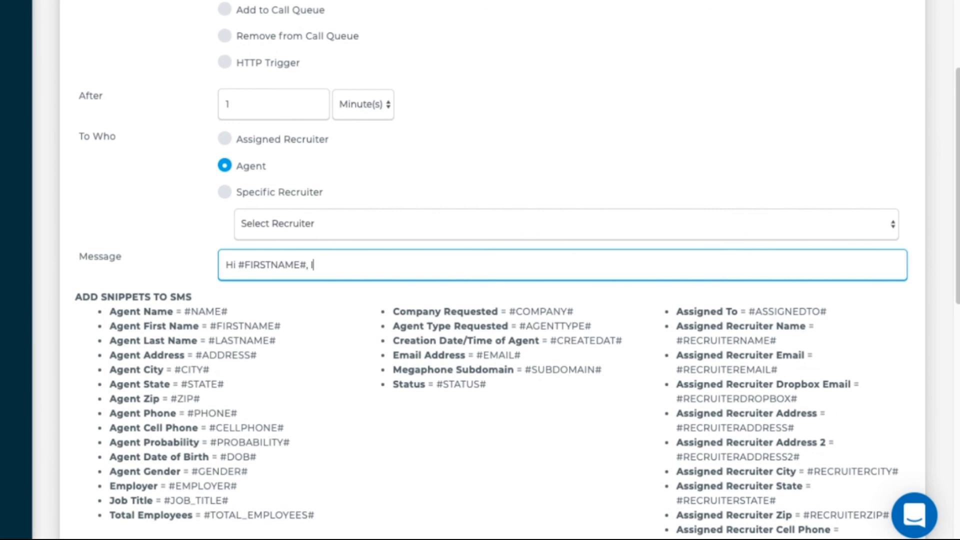
type(", I just left you a VM about")
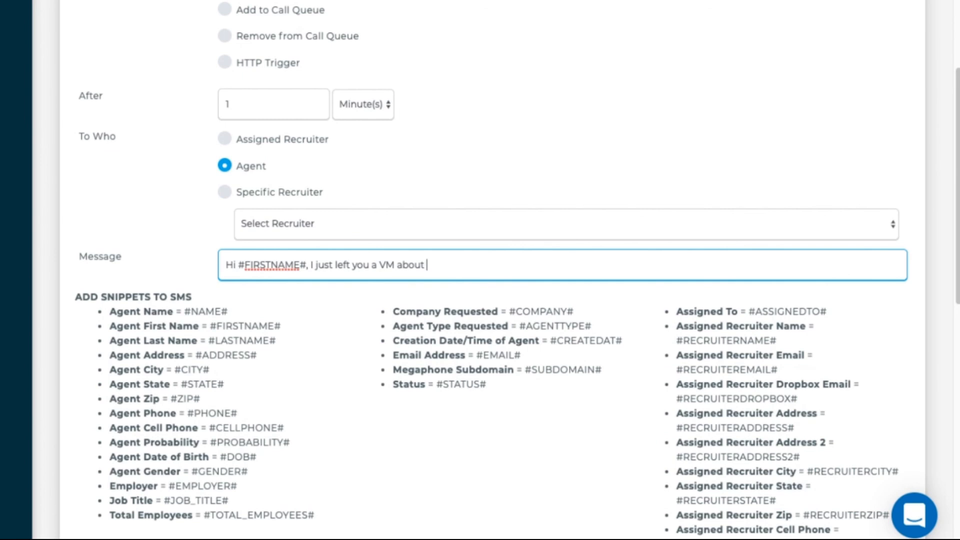
type(" joining our insurance team")
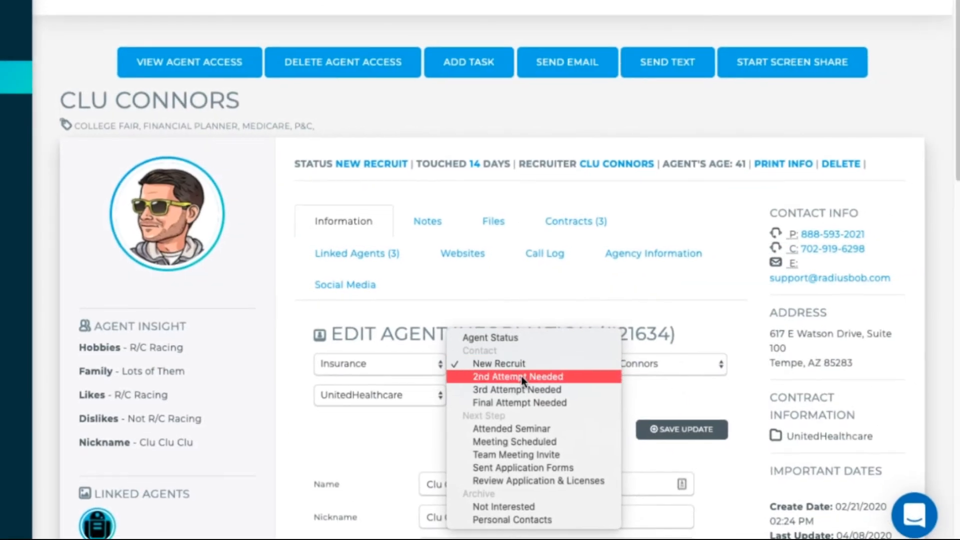
Step: Set the agent record's status to 2nd Attempt Needed, save the update, and check the record's details and call queues
left_click(521, 376)
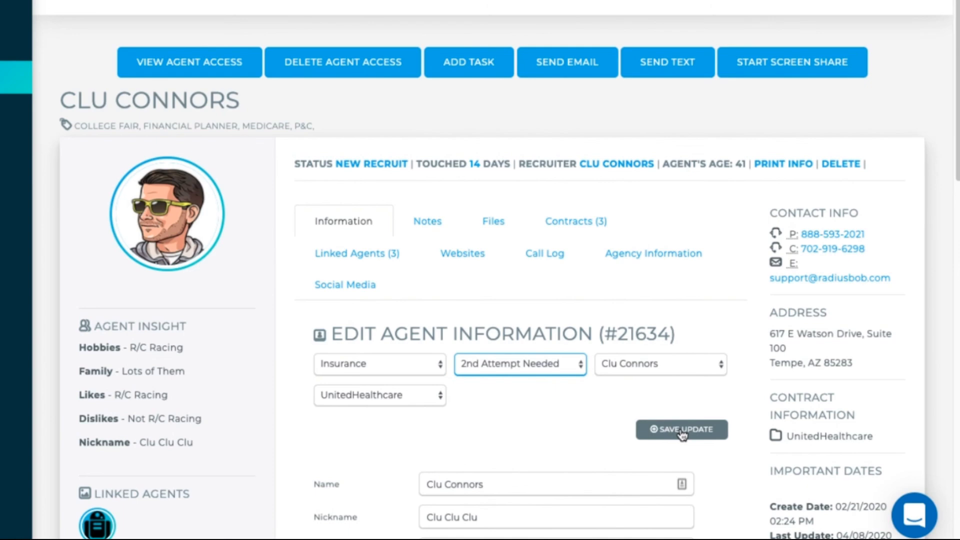
left_click(682, 431)
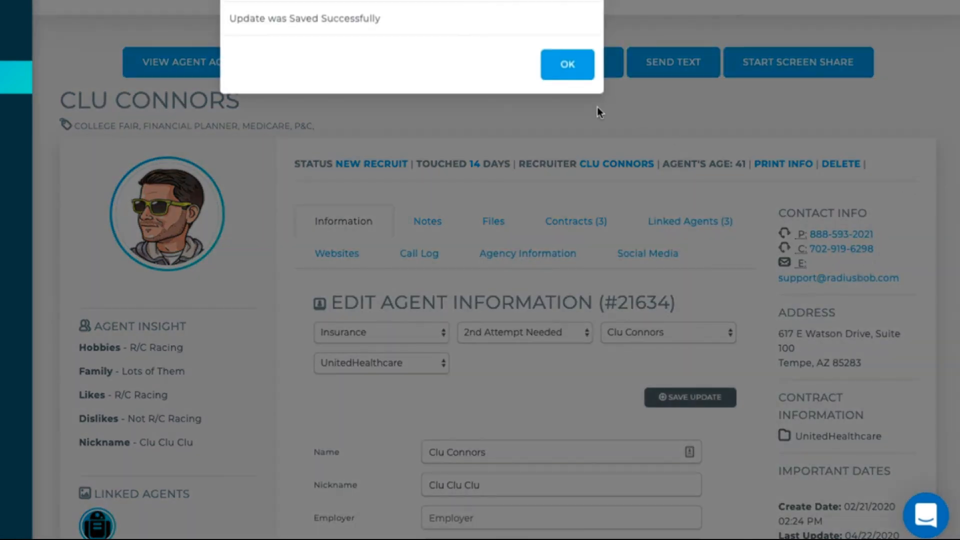
left_click(568, 64)
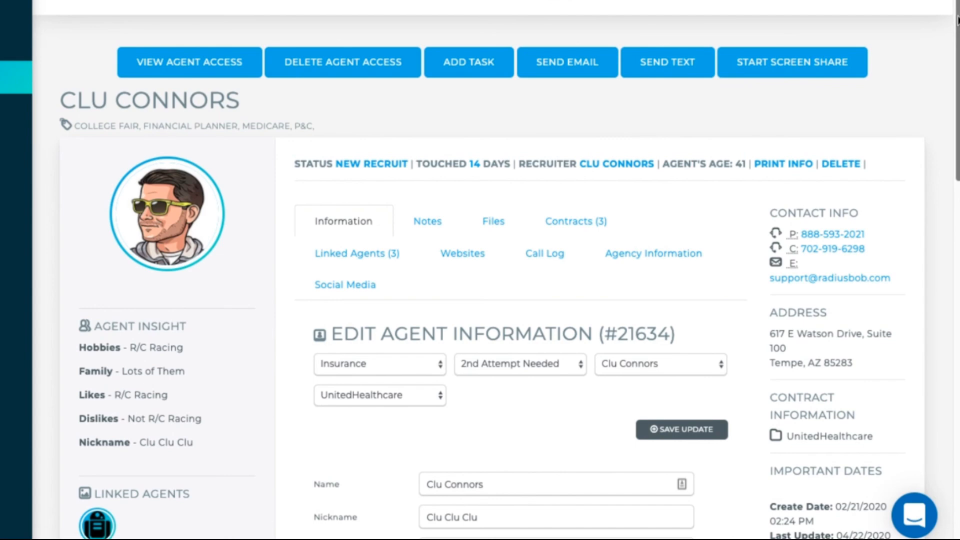
scroll(958, 19, "down", 10)
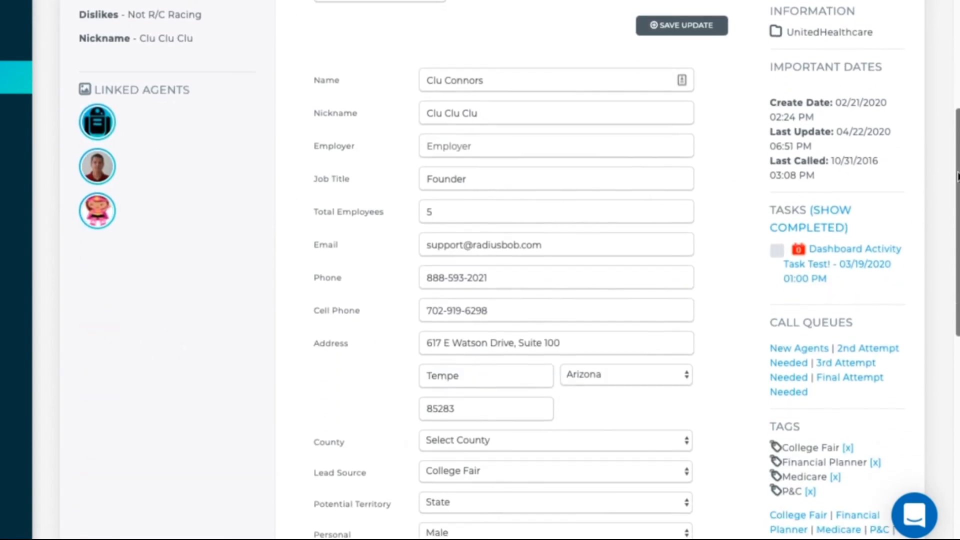